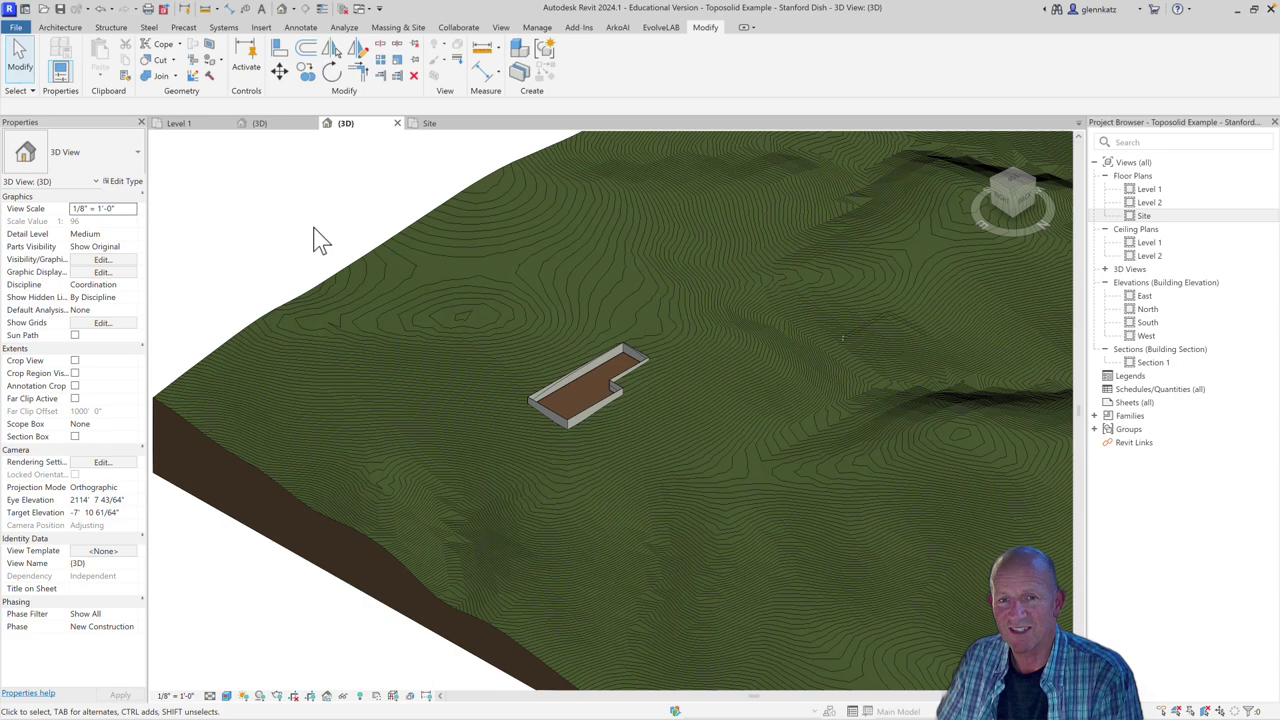
Select the grassland toposolid and start a sub-division on it
click(335, 286)
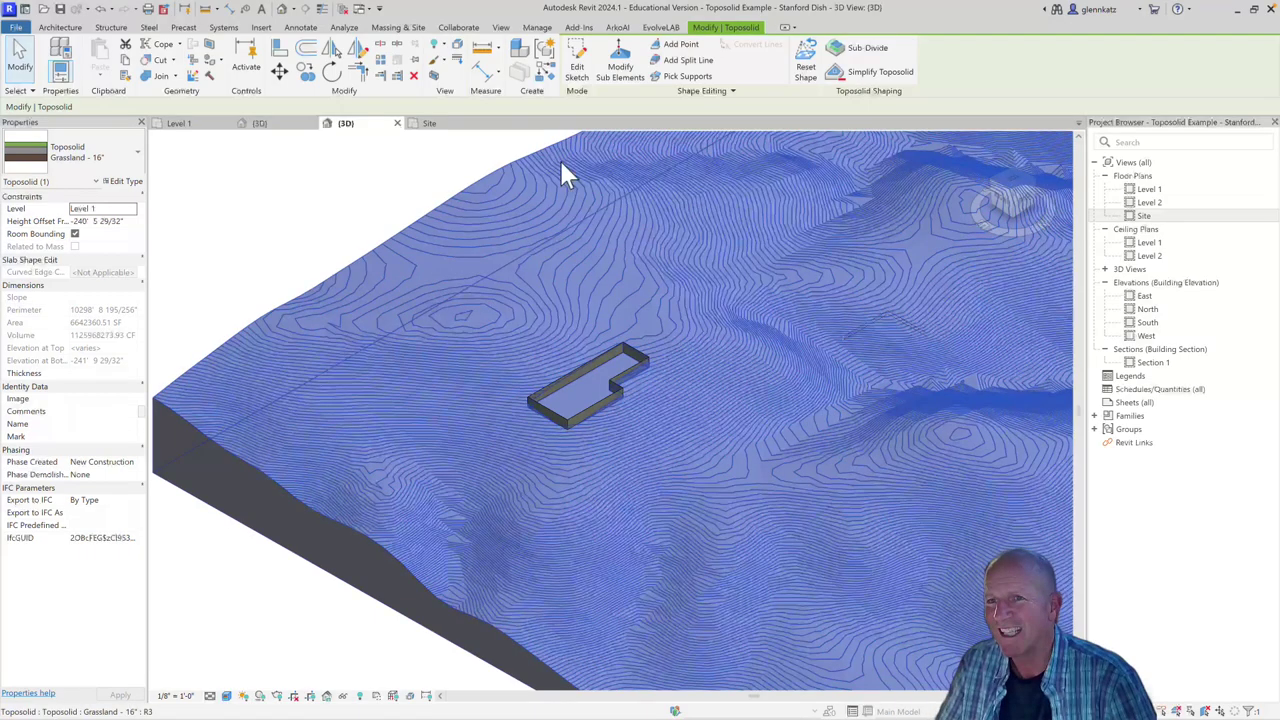
click(866, 48)
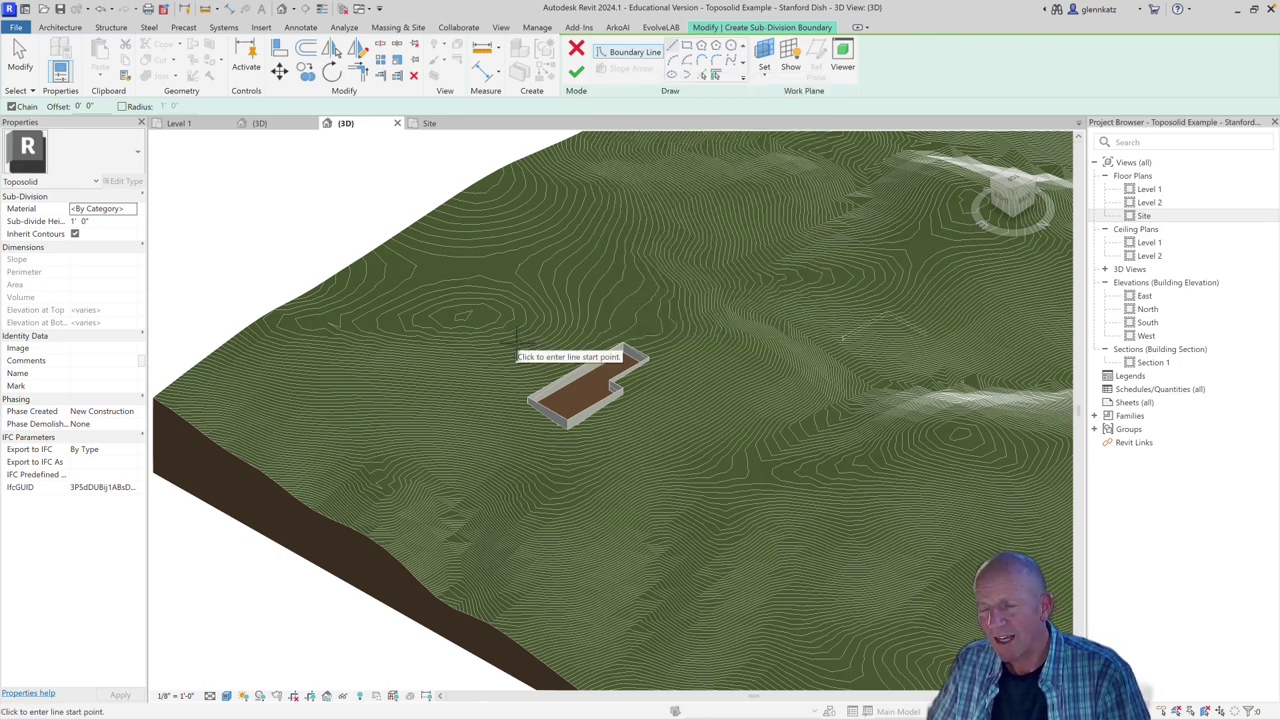
Open the Site floor plan and frame the area below the building
click(432, 126)
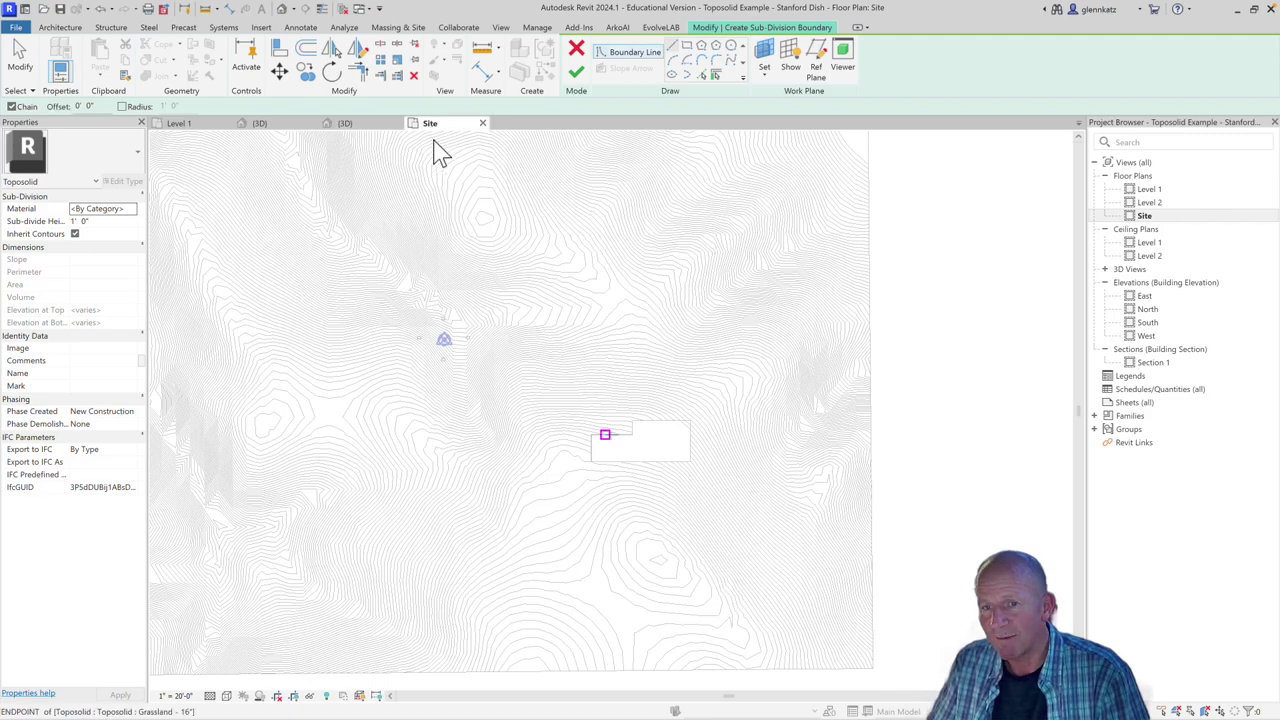
scroll(660, 503, down, 1)
scroll(663, 503, up, 2)
scroll(663, 503, up, 2)
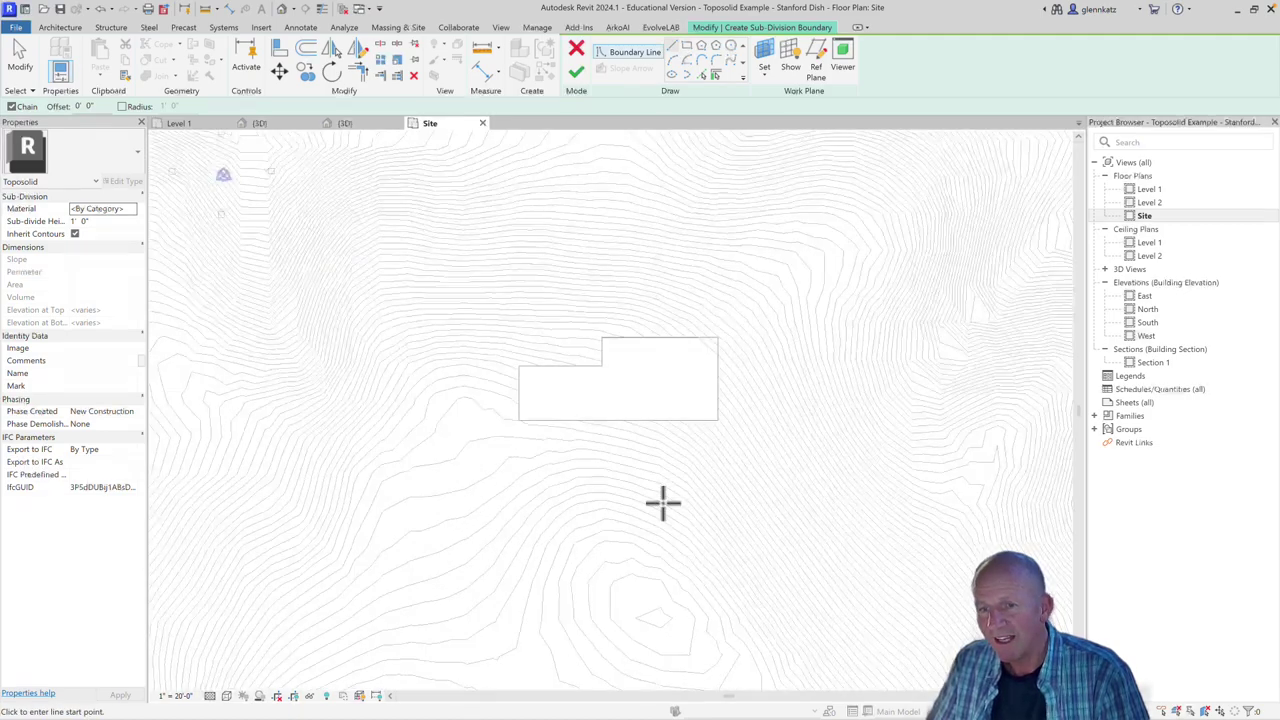
middle_drag(663, 503, 524, 404)
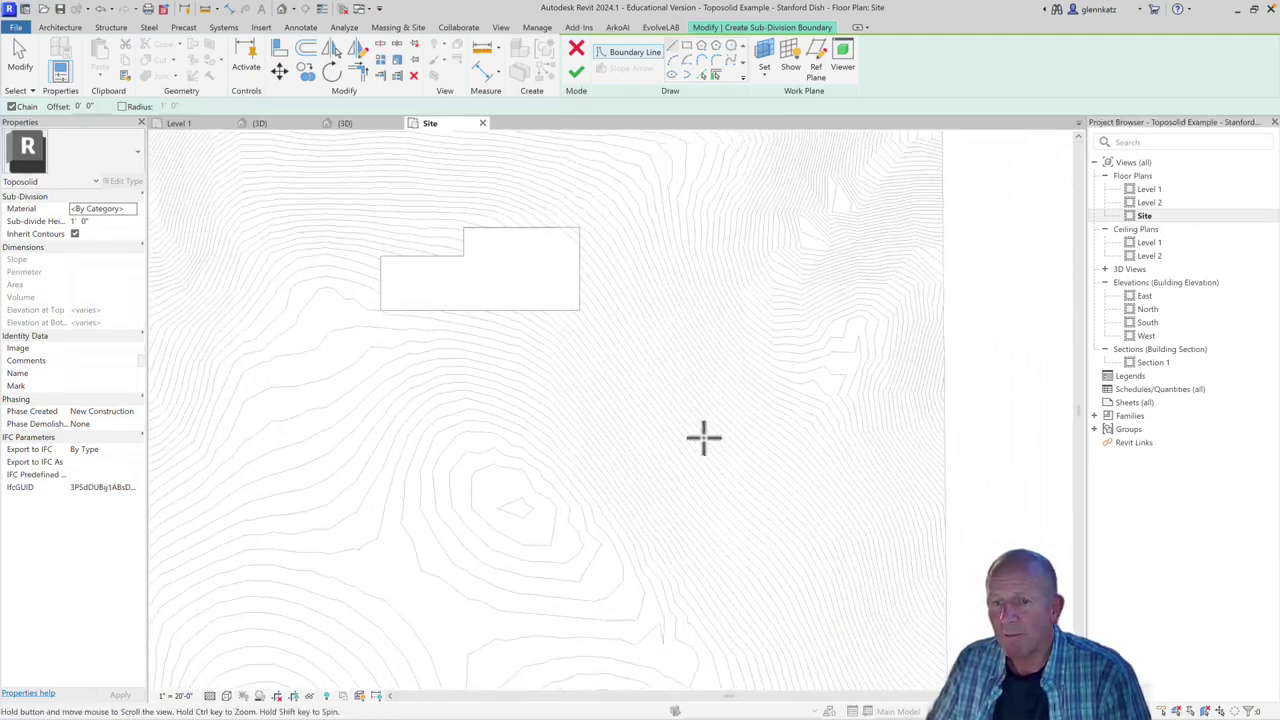
middle_drag(703, 437, 711, 374)
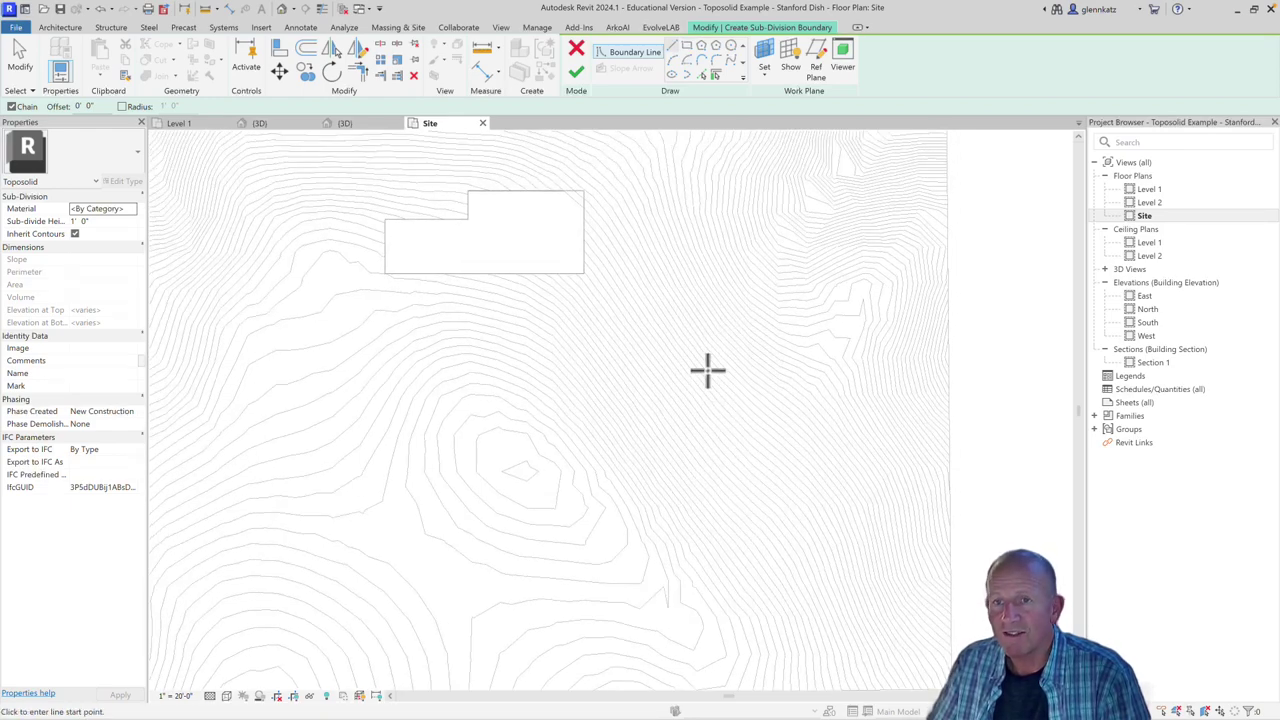
middle_drag(1007, 541, 1023, 513)
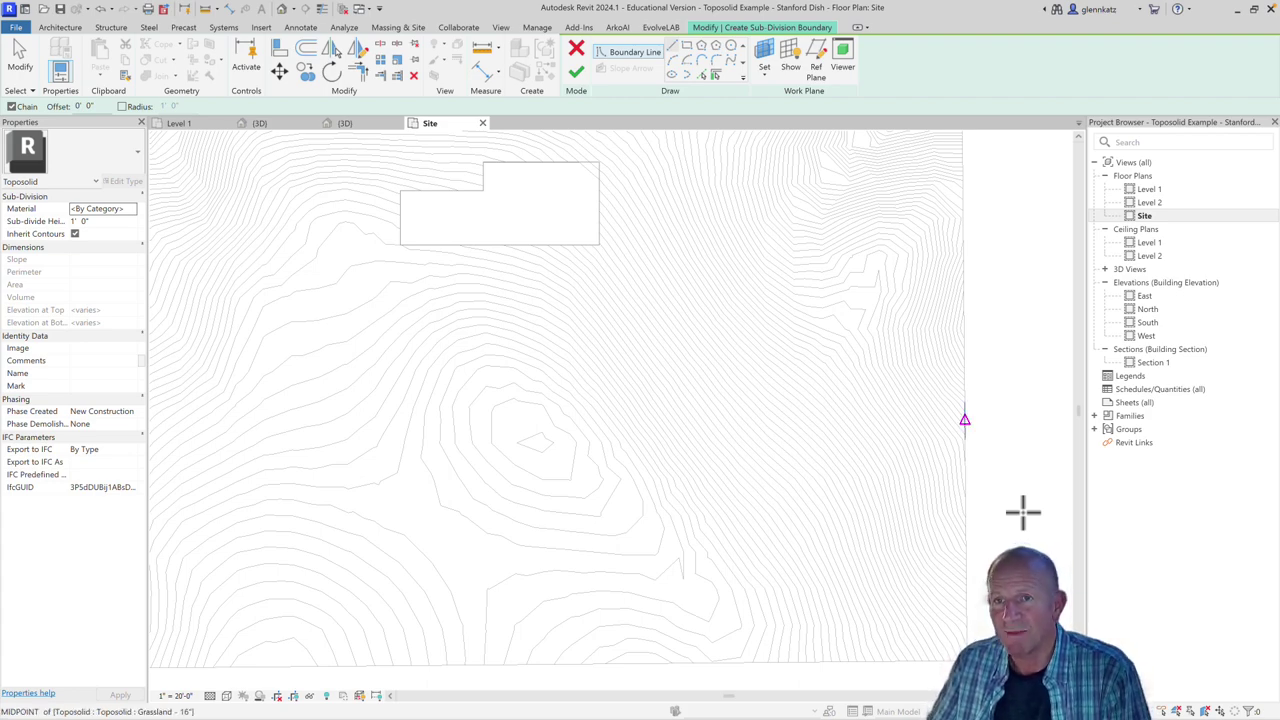
Draw a spline boundary from the site's bottom edge curving up to below the building
click(731, 60)
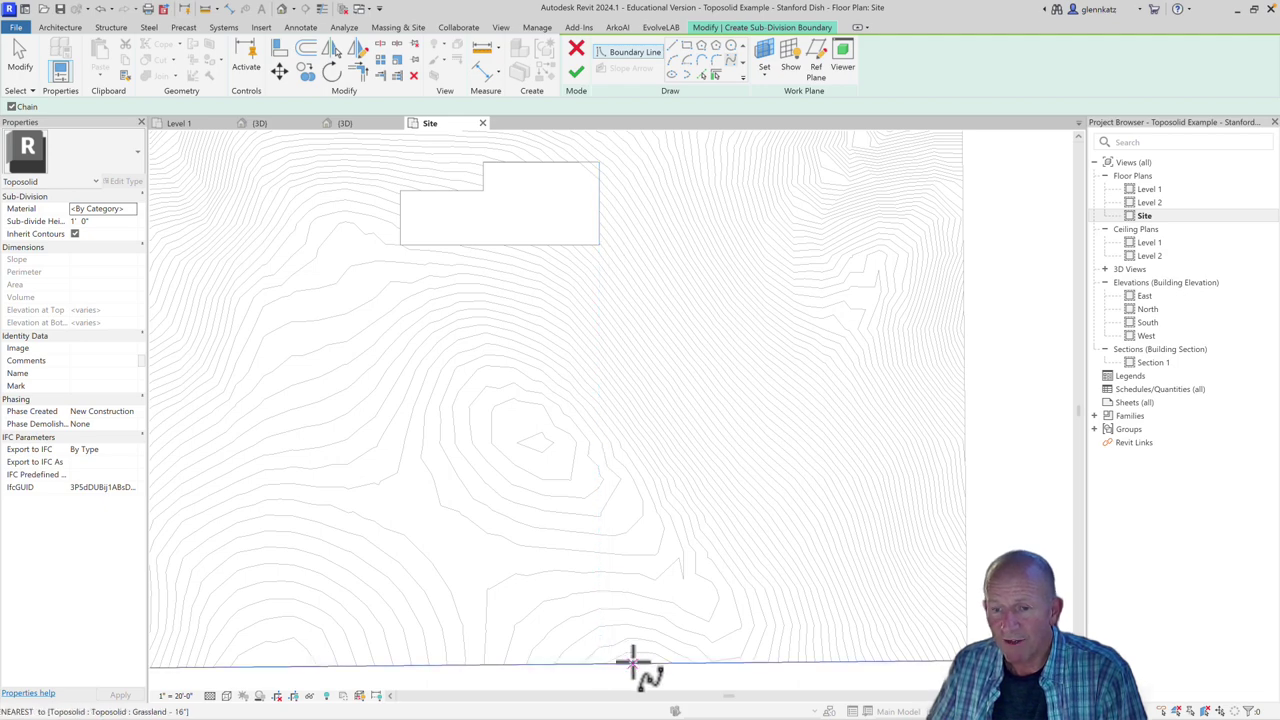
click(630, 663)
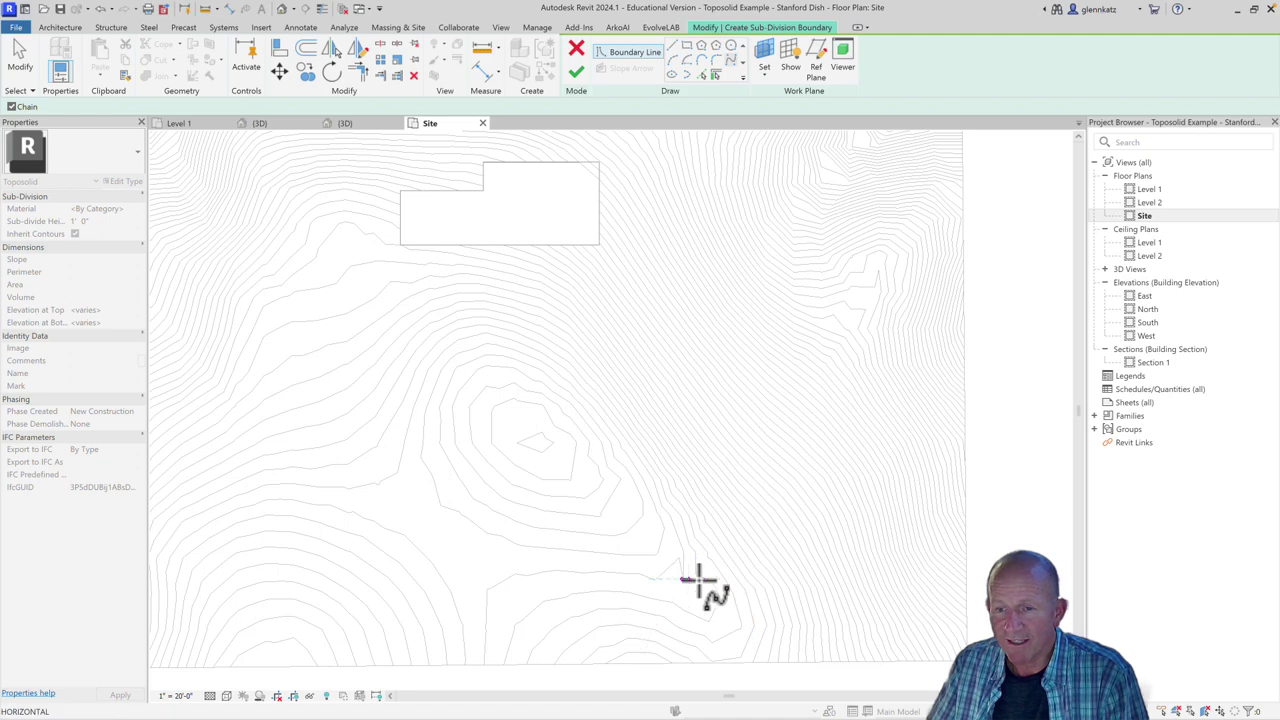
click(763, 577)
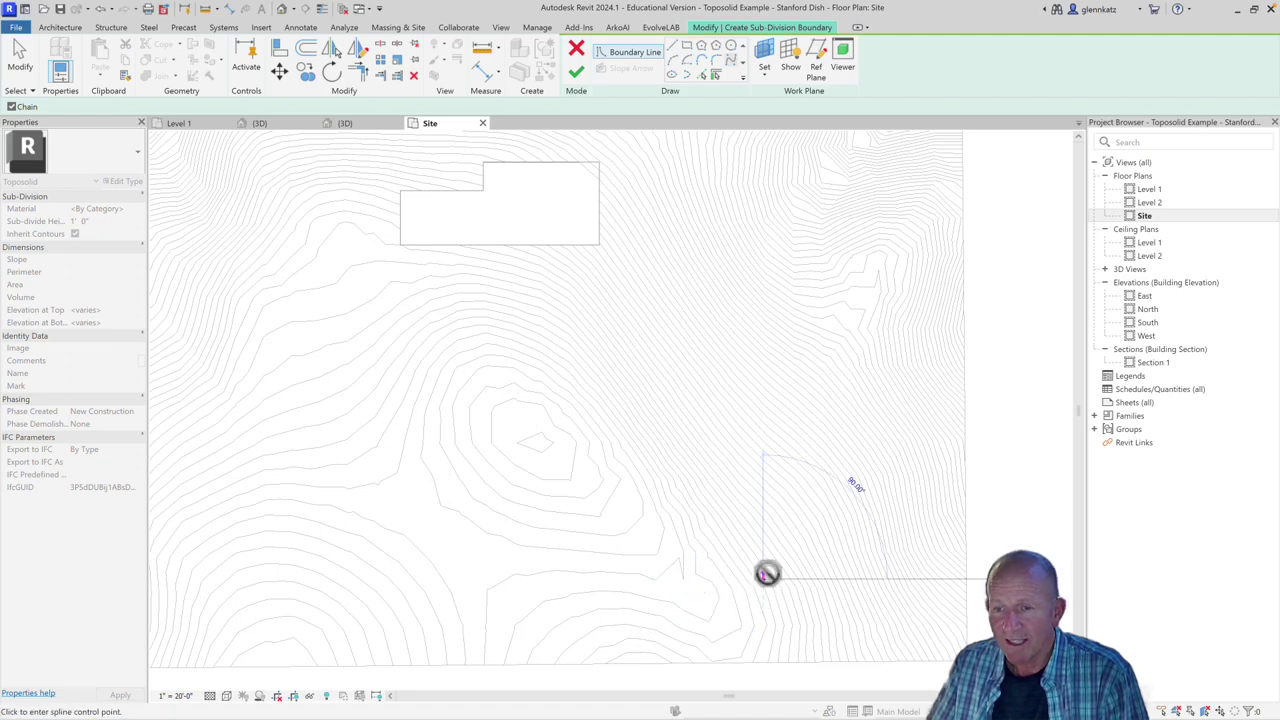
click(806, 426)
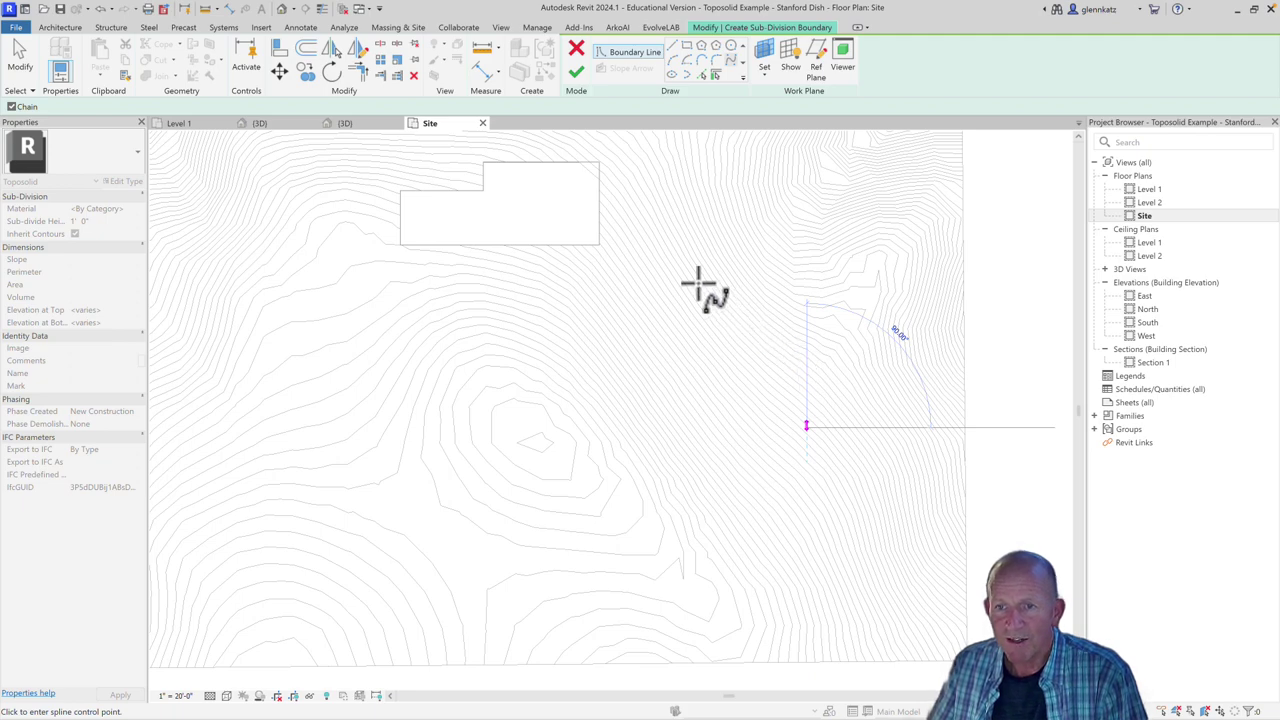
click(651, 245)
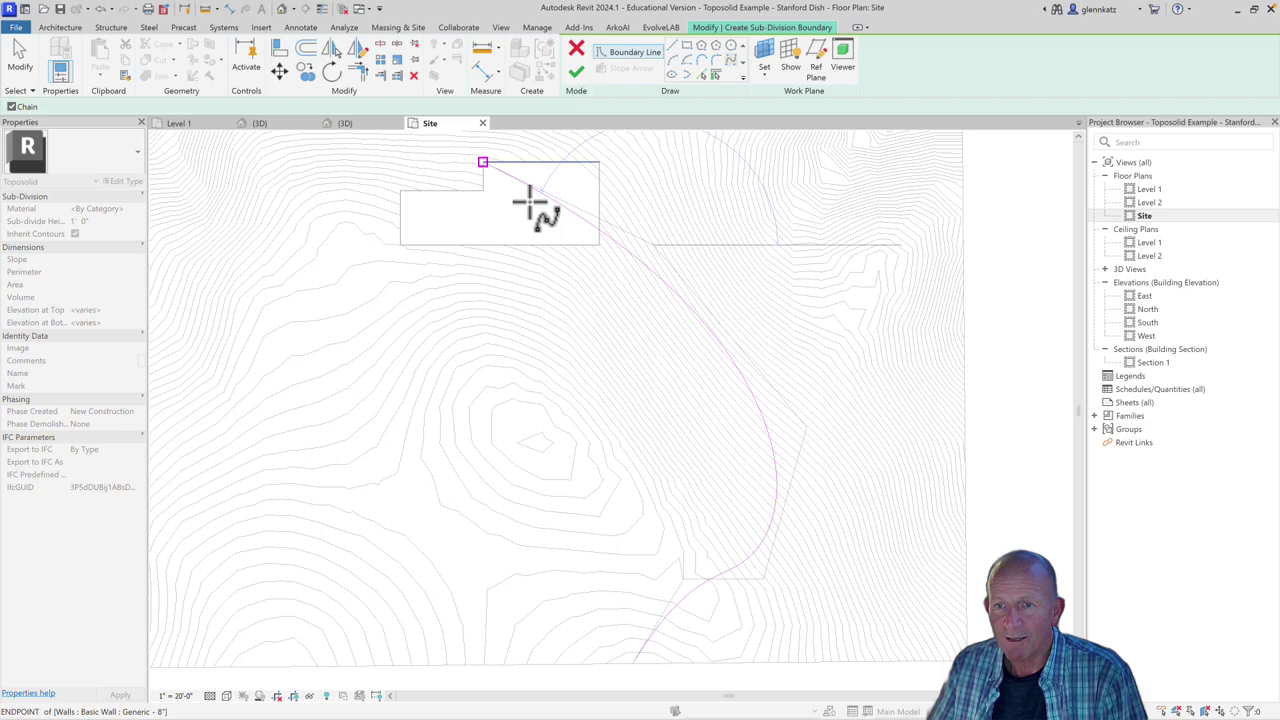
click(20, 60)
click(28, 62)
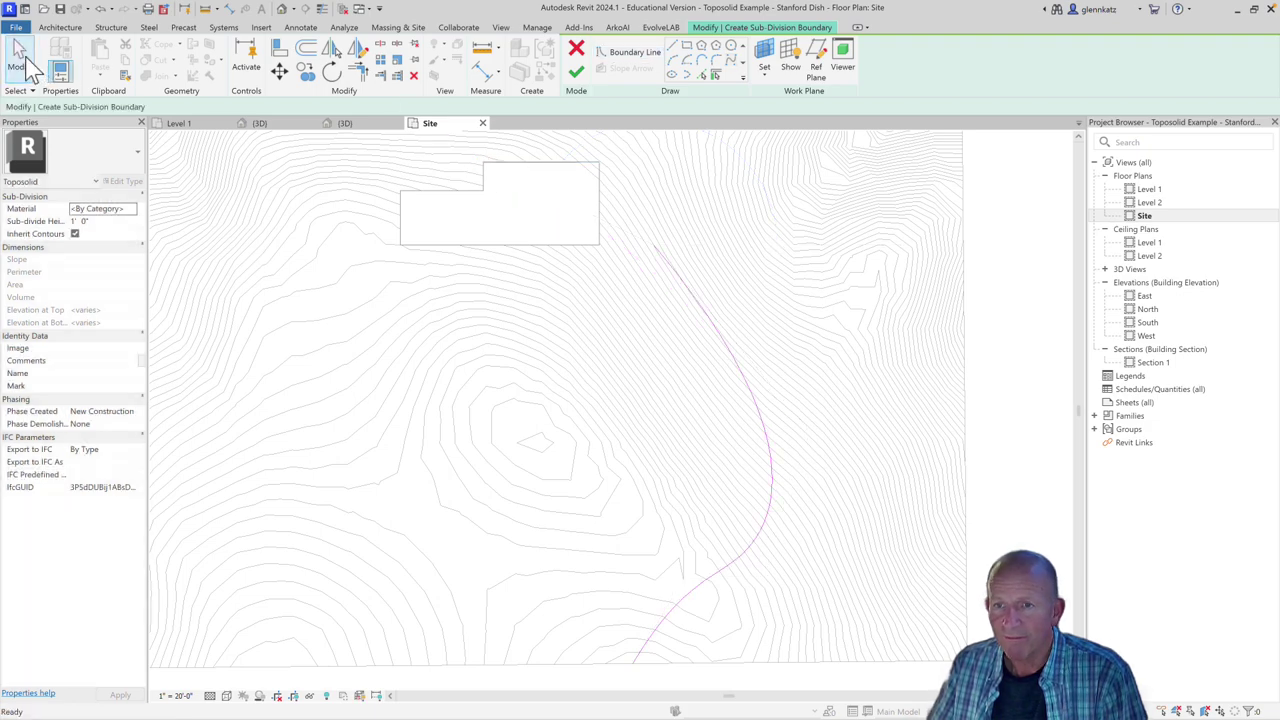
Add a parallel copy of the spline offset 15' using Pick Lines
click(705, 75)
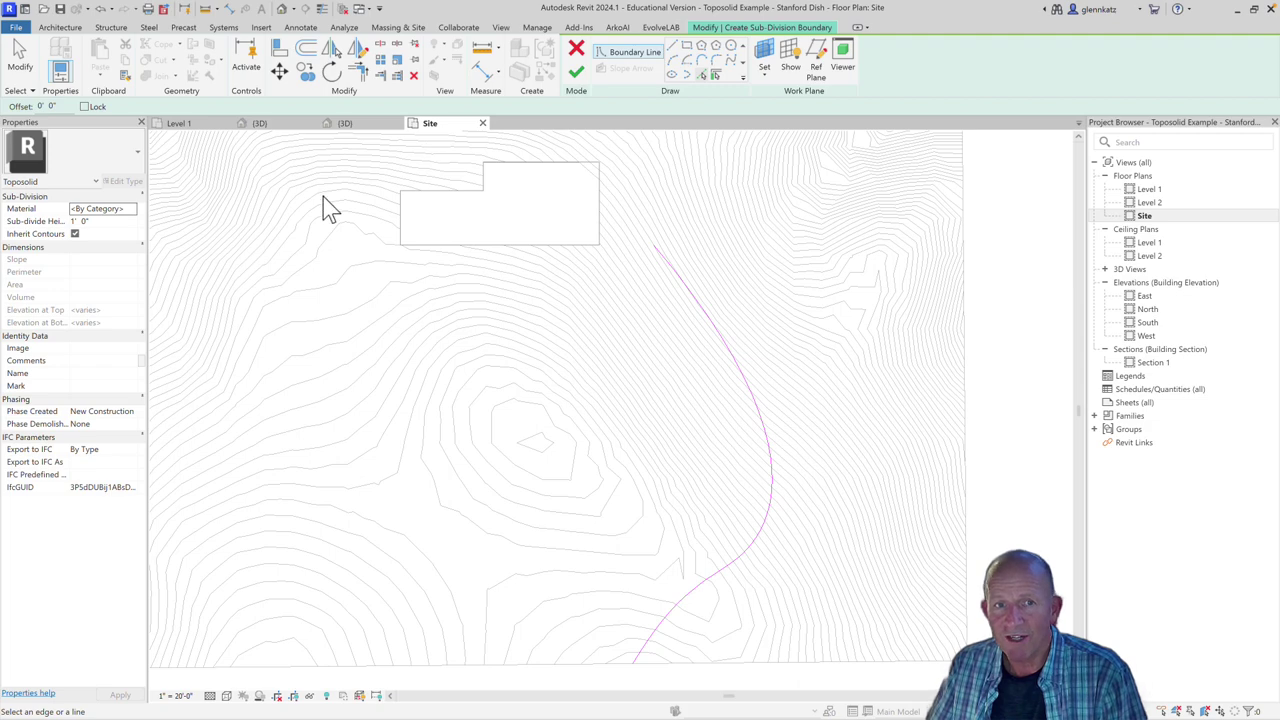
click(62, 107)
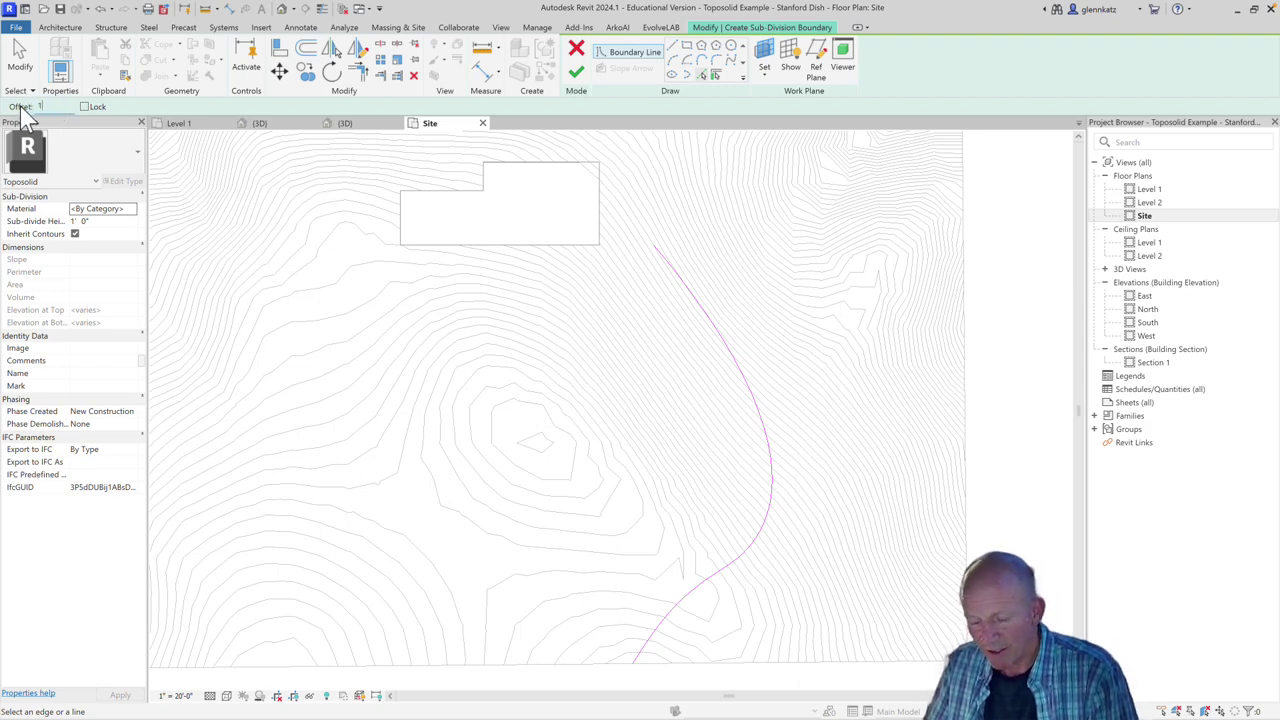
text(15)
key(Return)
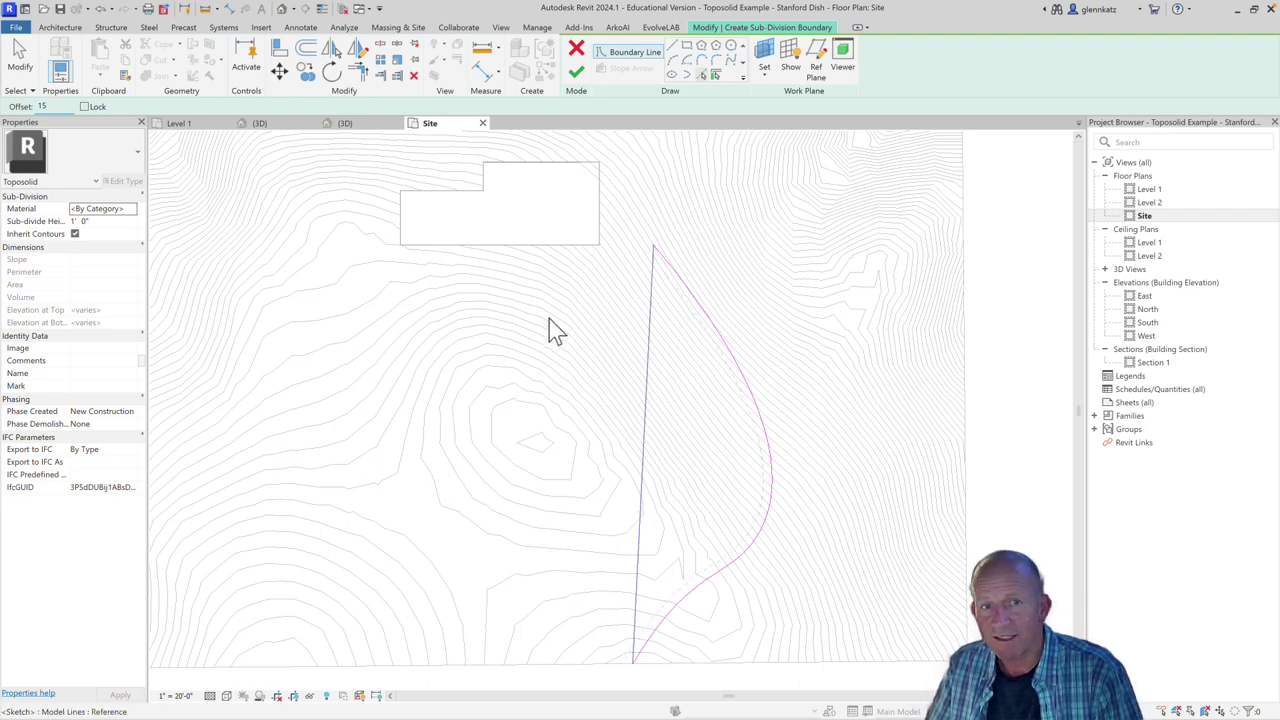
click(702, 306)
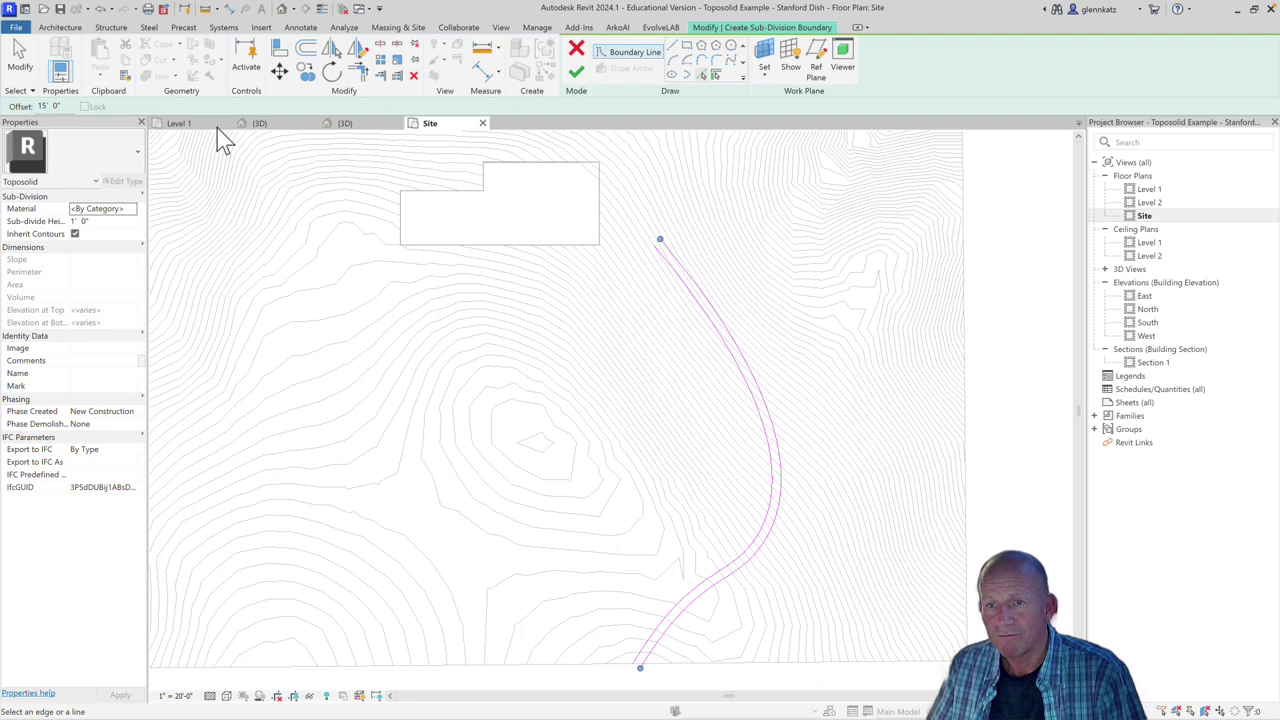
click(19, 57)
Draw a straight line closing the top end of the strip
scroll(663, 266, up, 5)
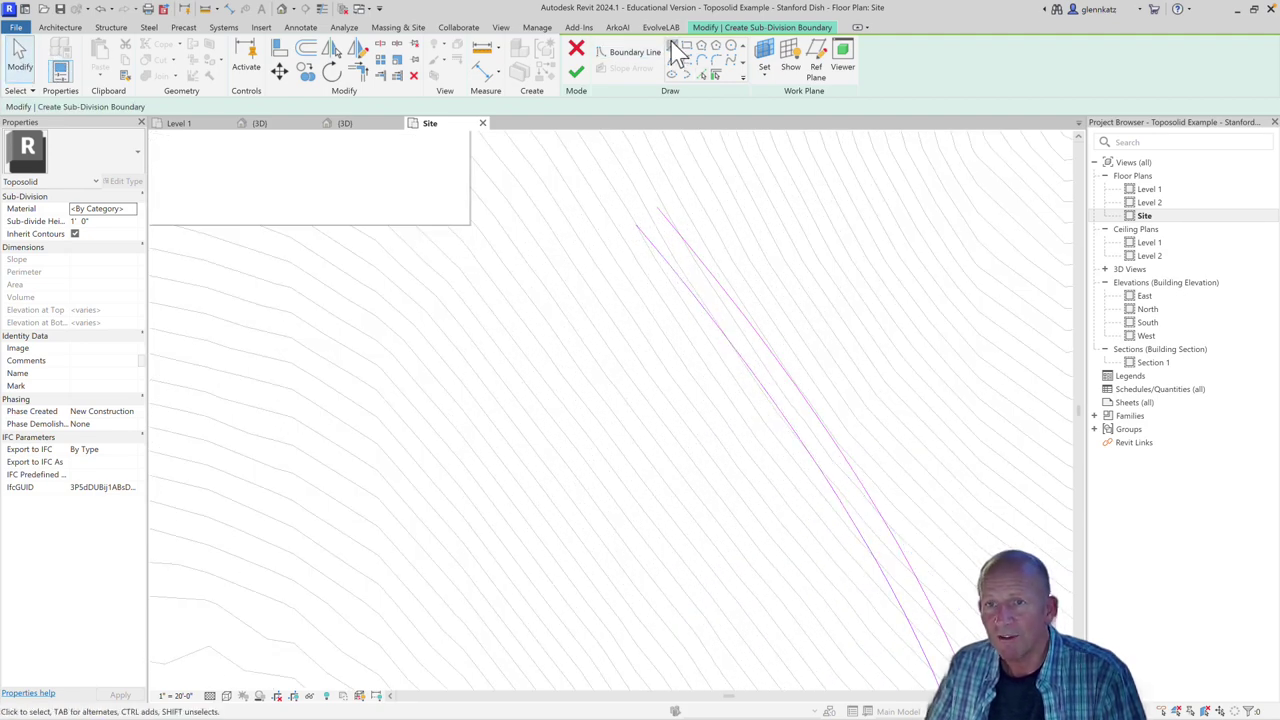
click(672, 47)
scroll(660, 220, up, 3)
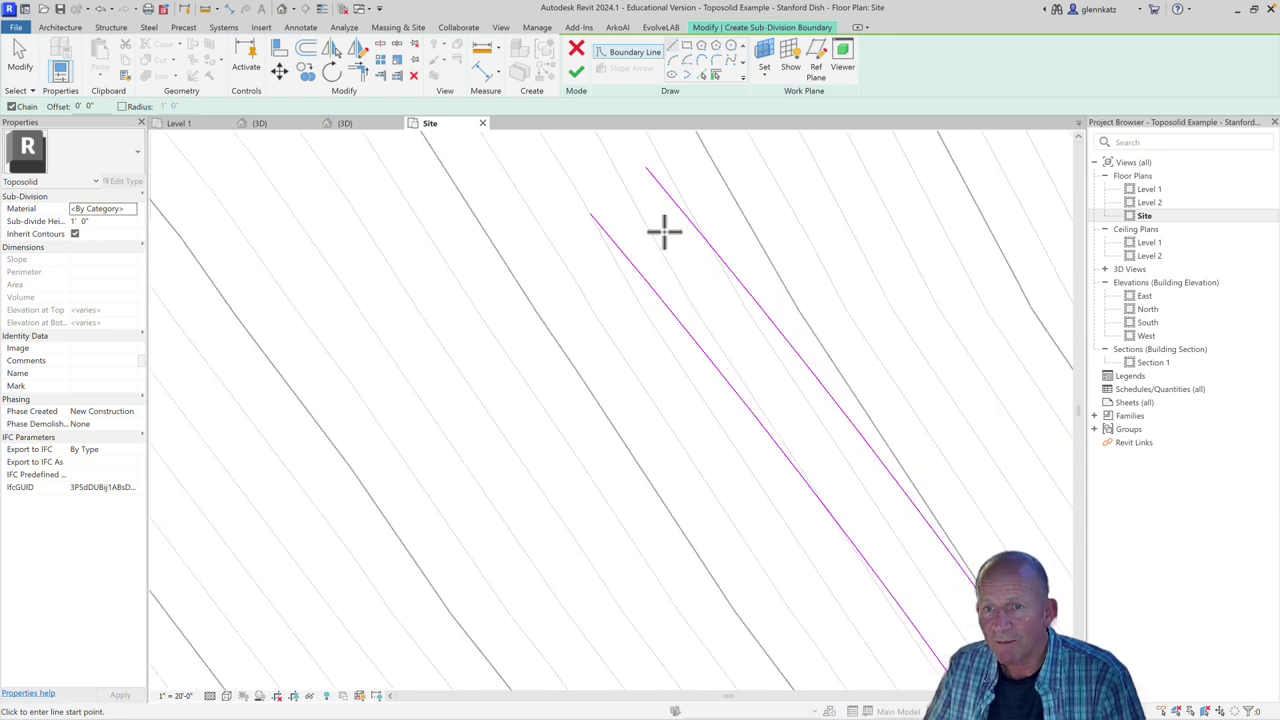
click(592, 213)
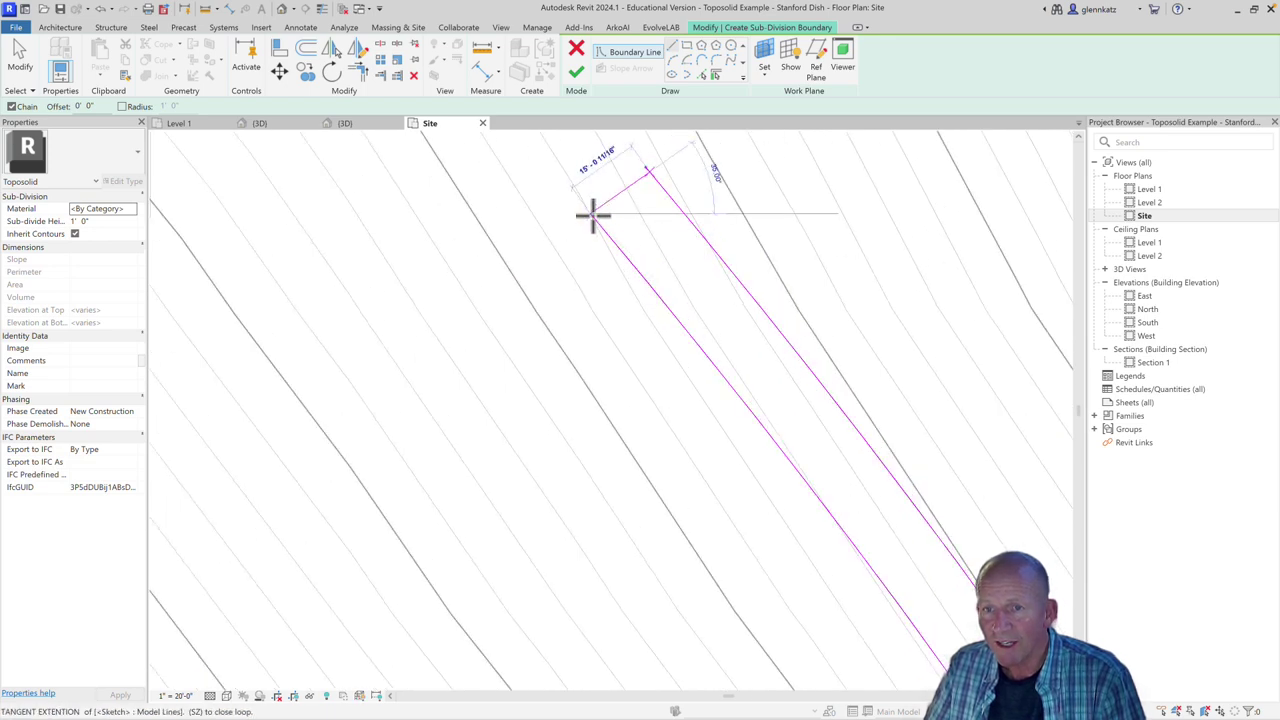
click(646, 169)
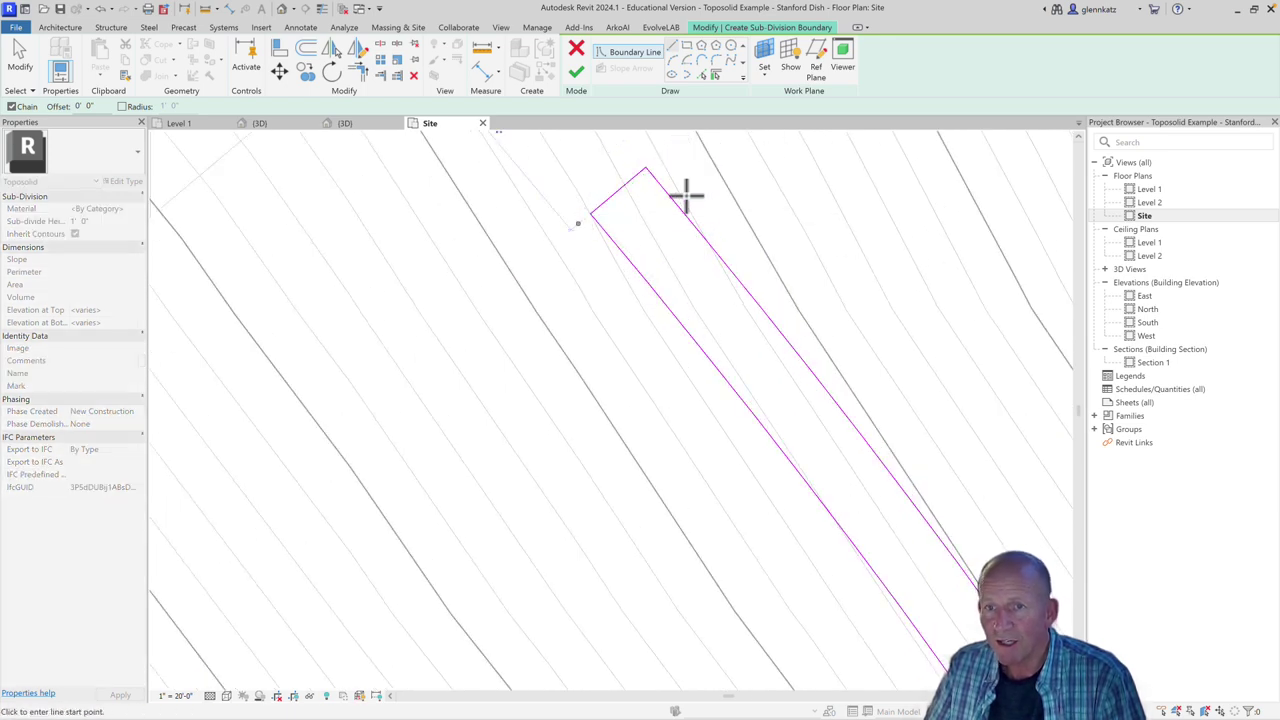
click(20, 57)
Close the strip's bottom end with a line and trim the curves to it
scroll(543, 369, up, 1)
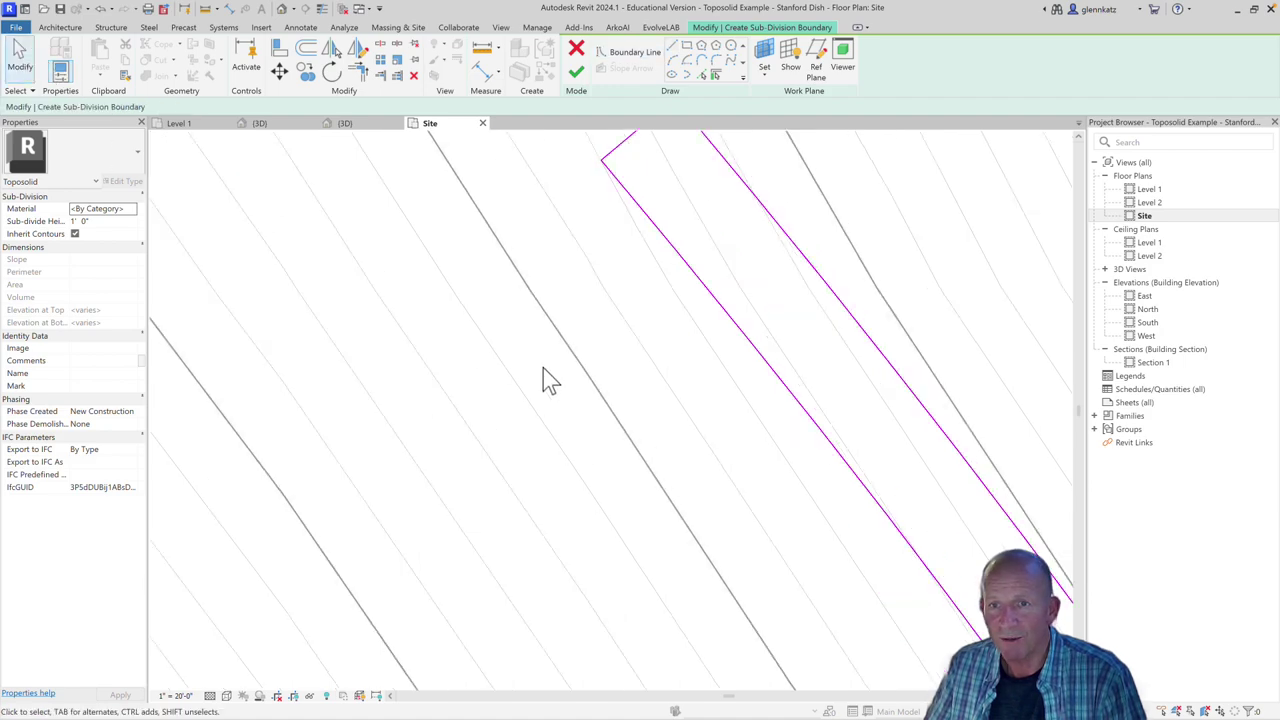
scroll(555, 385, down, 4)
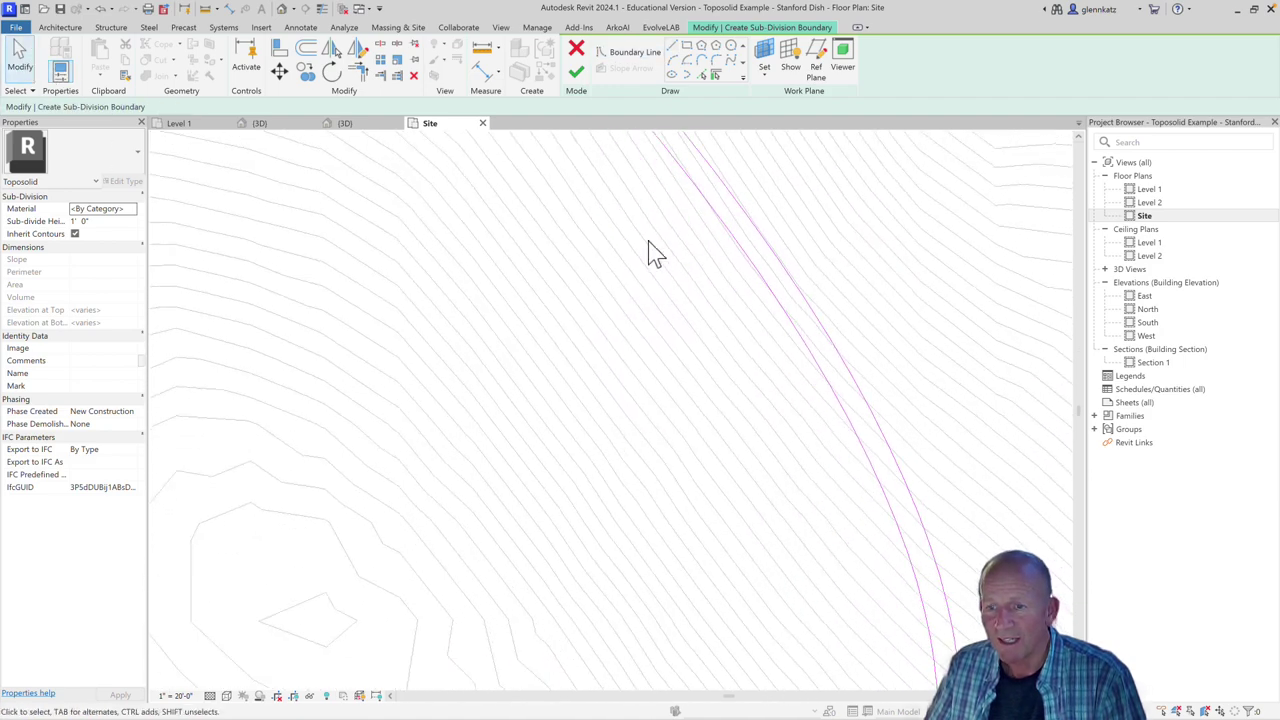
scroll(763, 580, up, 5)
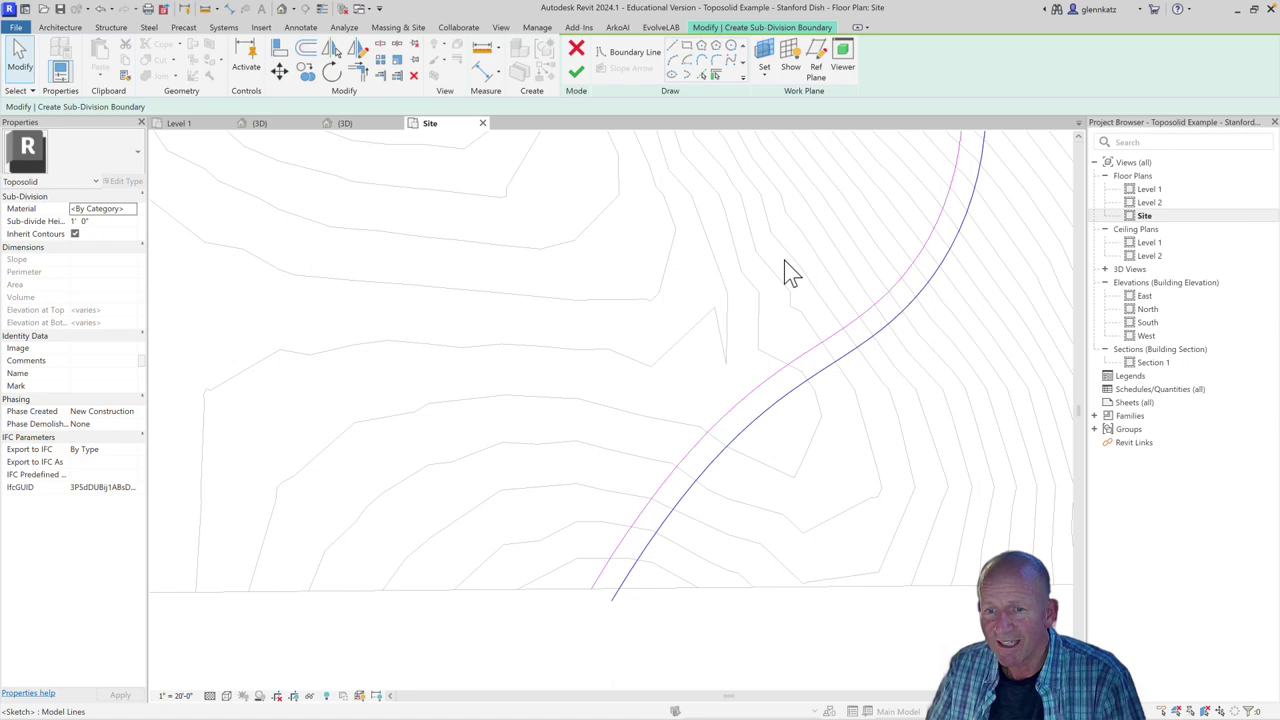
scroll(650, 570, up, 4)
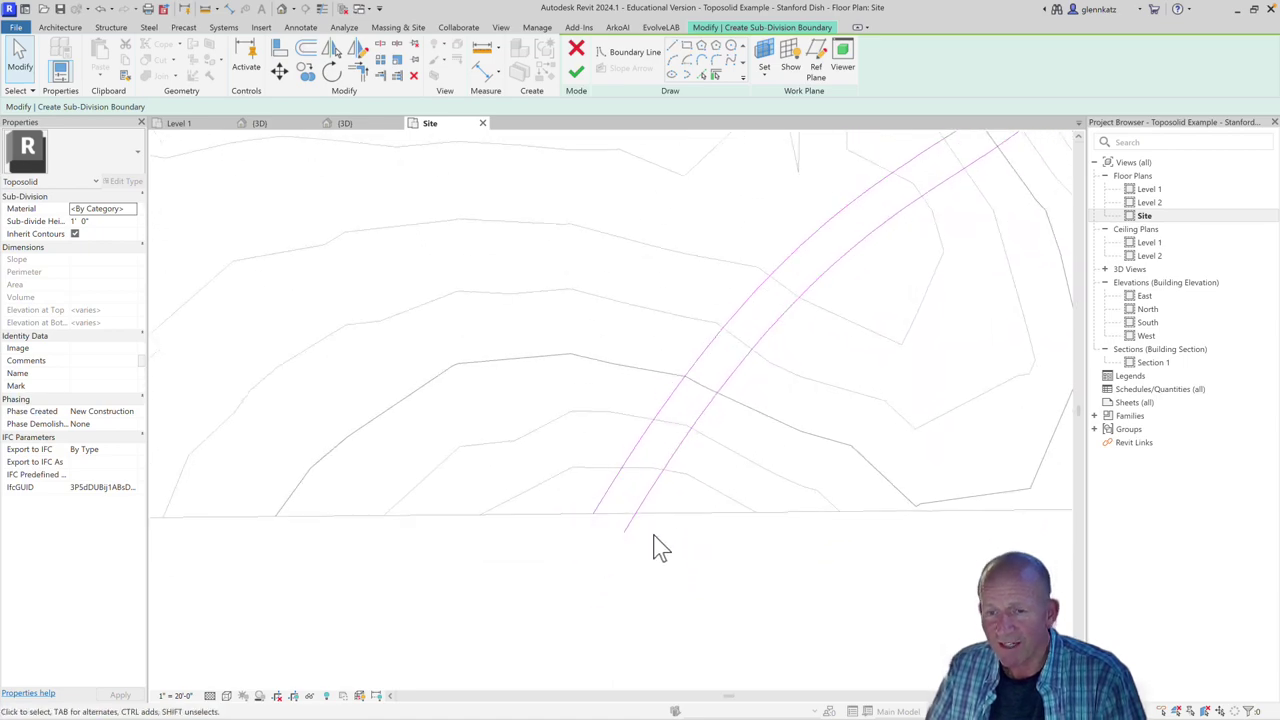
scroll(675, 500, up, 4)
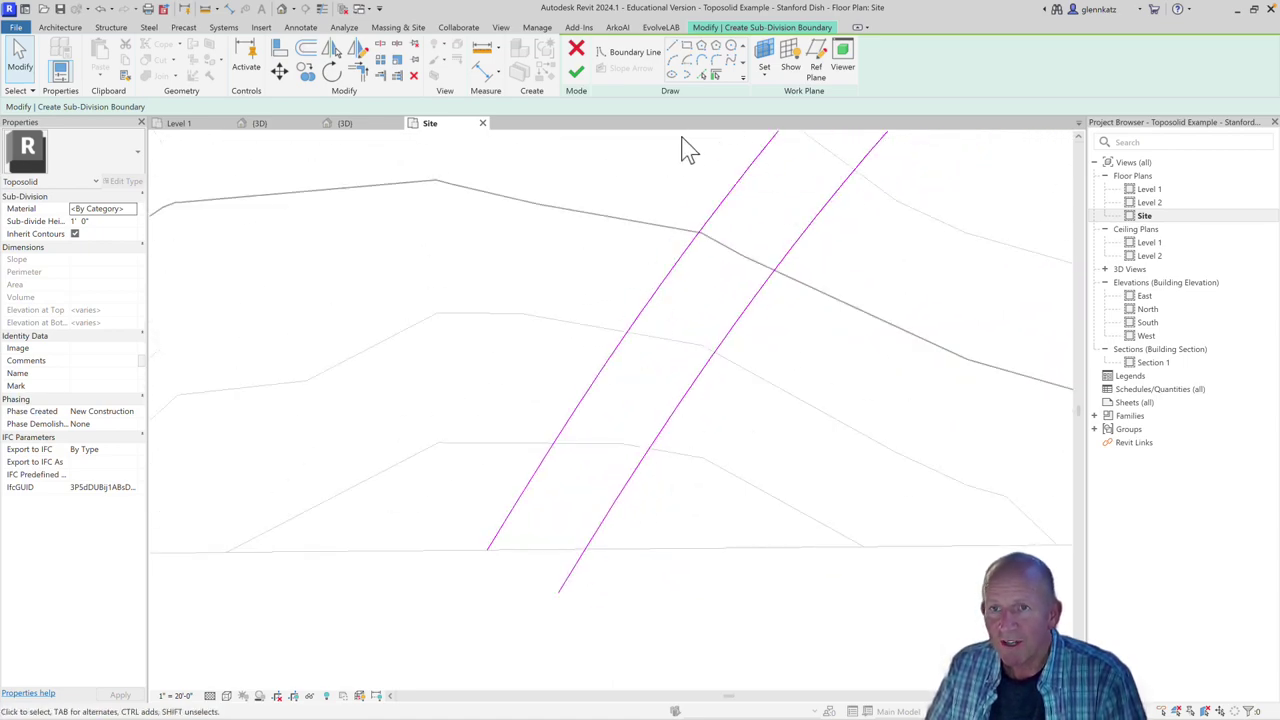
click(672, 49)
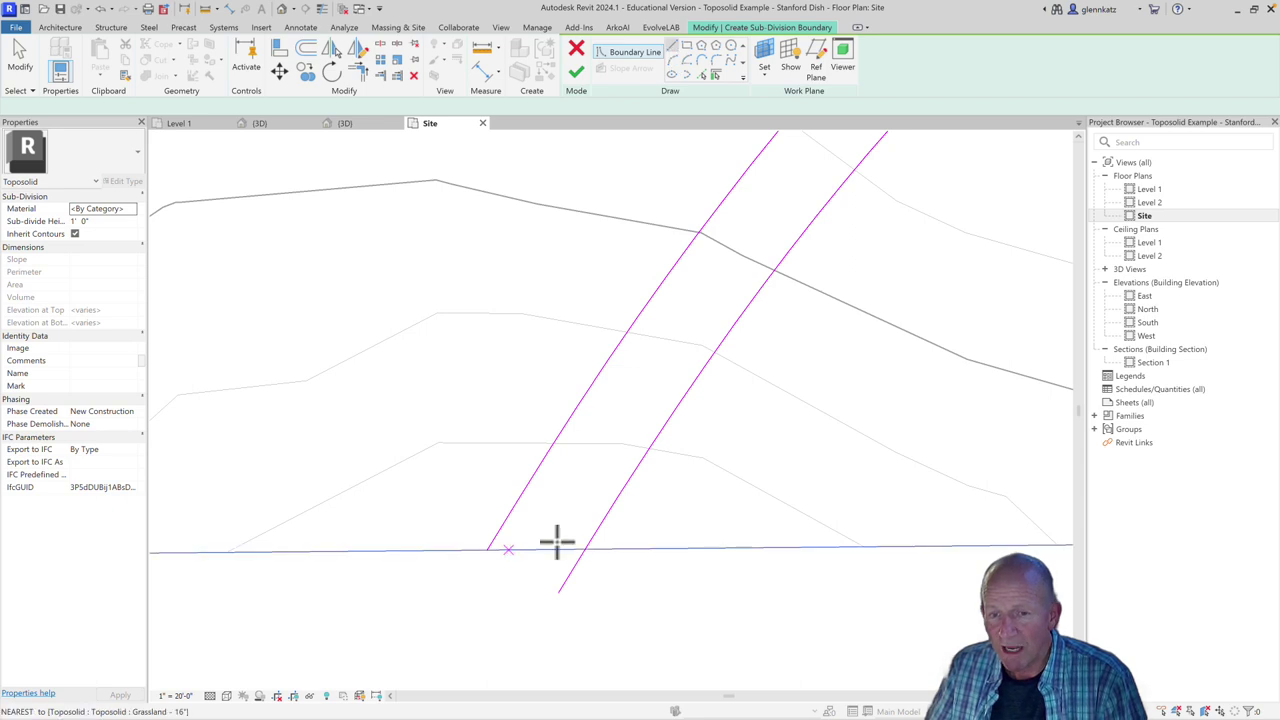
click(493, 543)
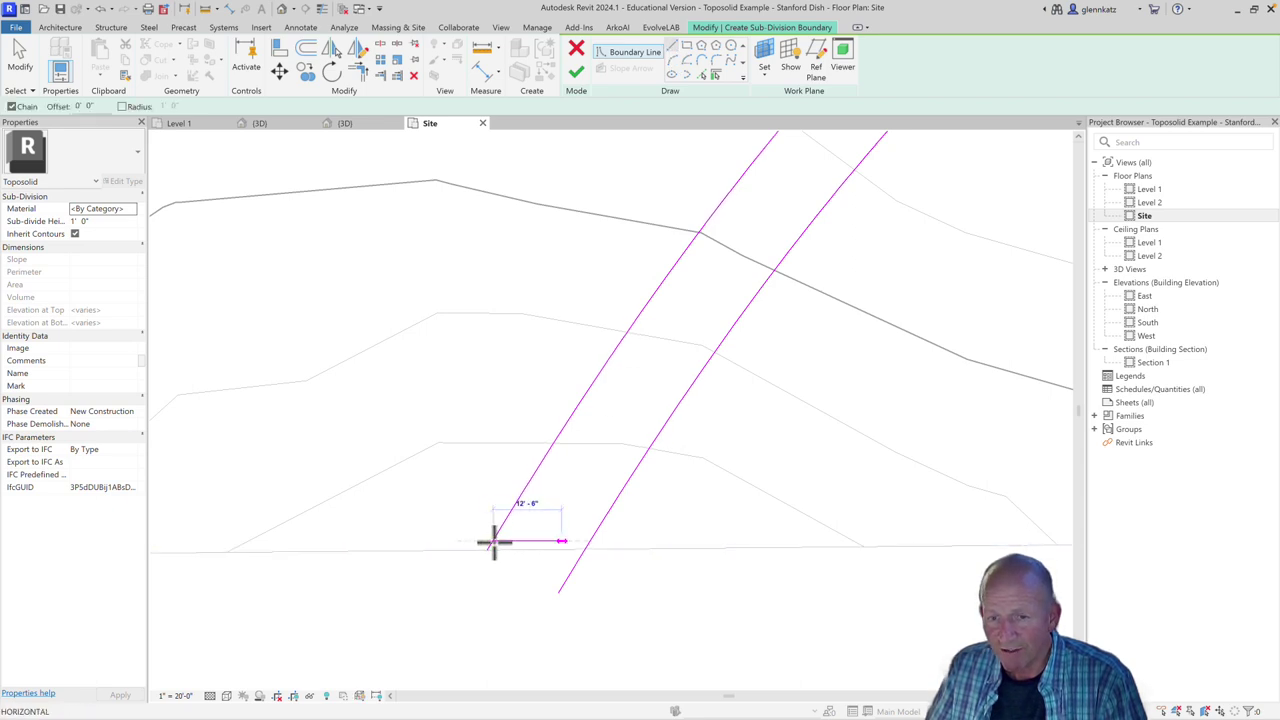
click(589, 541)
key(t)
key(r)
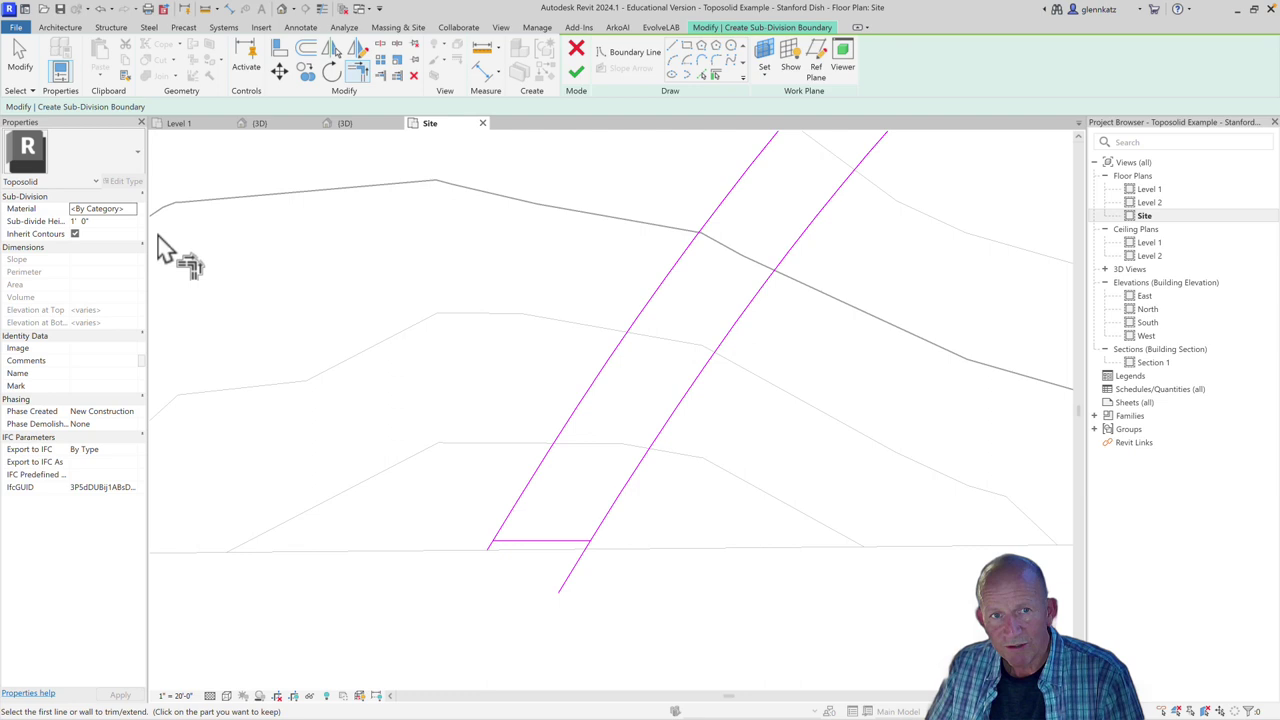
click(20, 60)
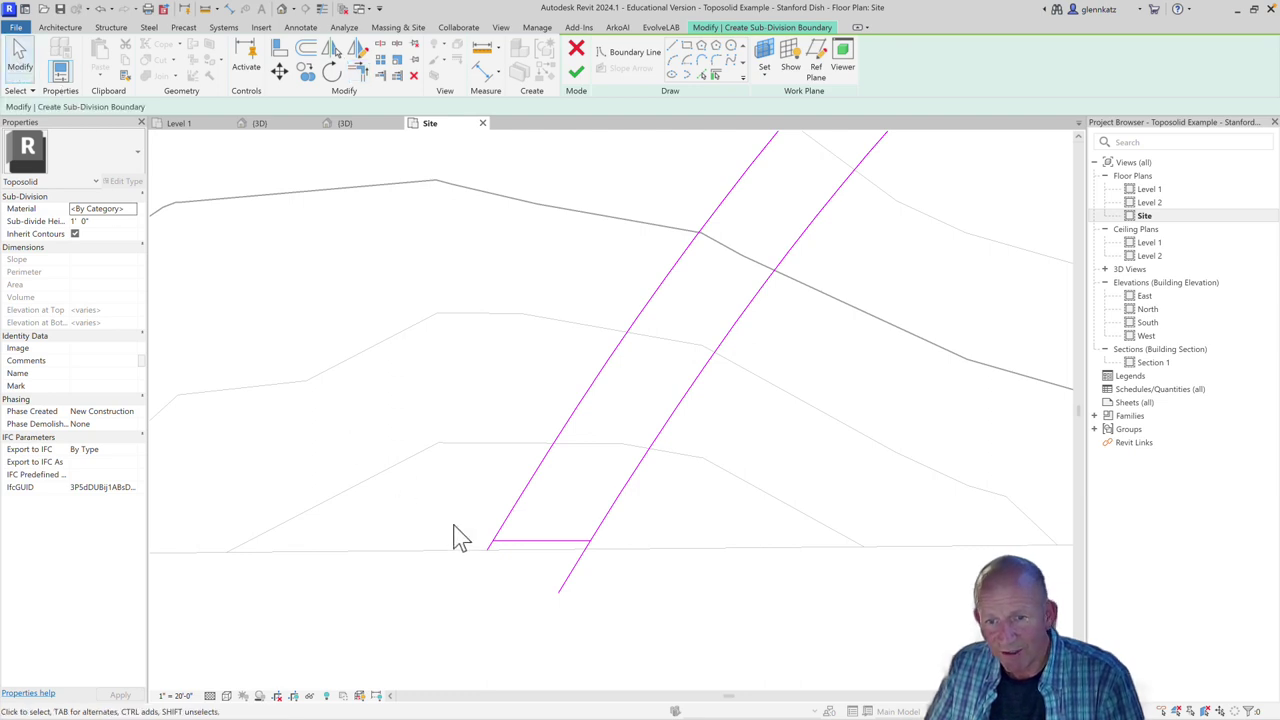
Drag the side lines' lower ends to meet the bottom corners of the strip
click(486, 549)
drag(486, 549, 491, 551)
click(557, 592)
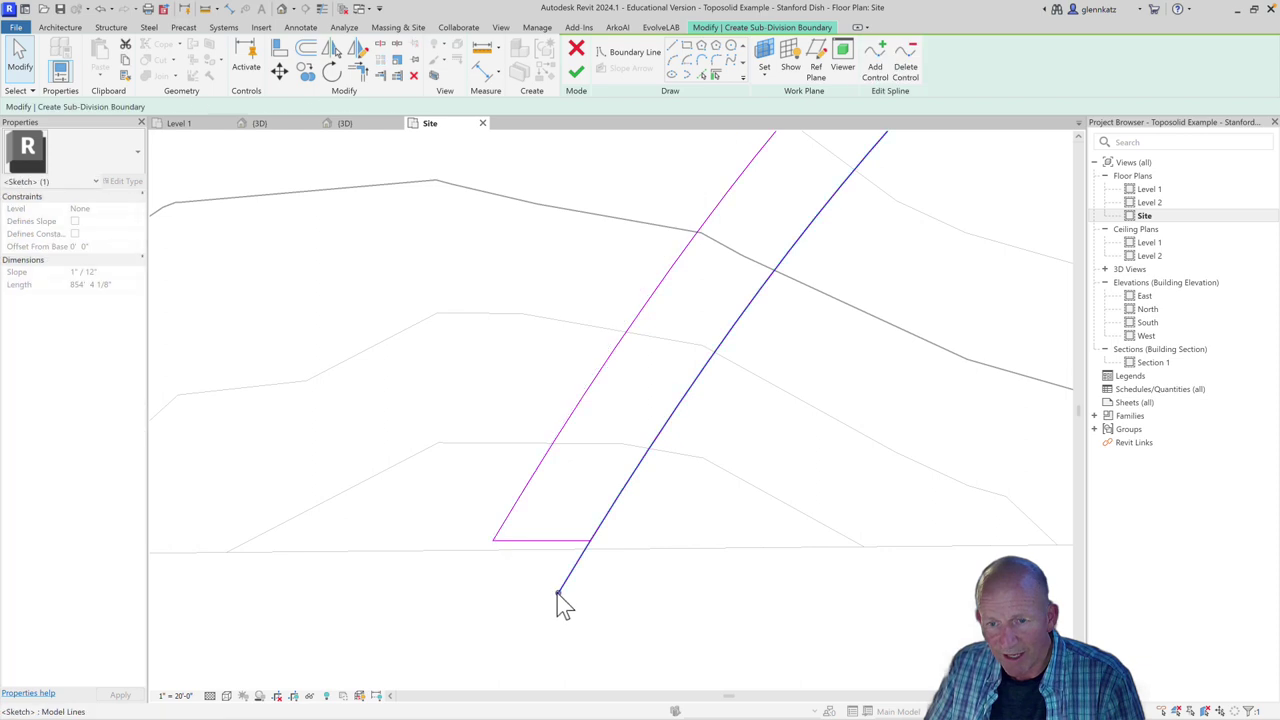
drag(557, 593, 594, 541)
scroll(609, 594, up, 5)
scroll(609, 594, down, 3)
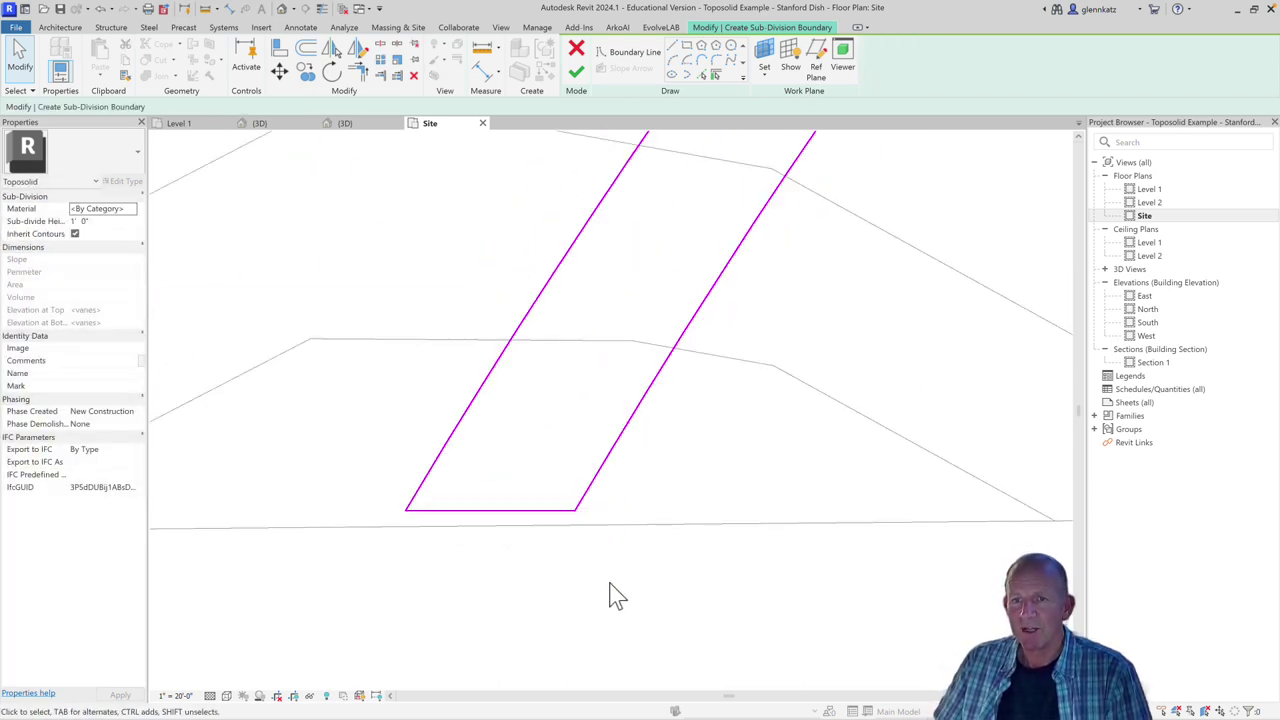
scroll(609, 590, down, 6)
scroll(625, 560, up, 1)
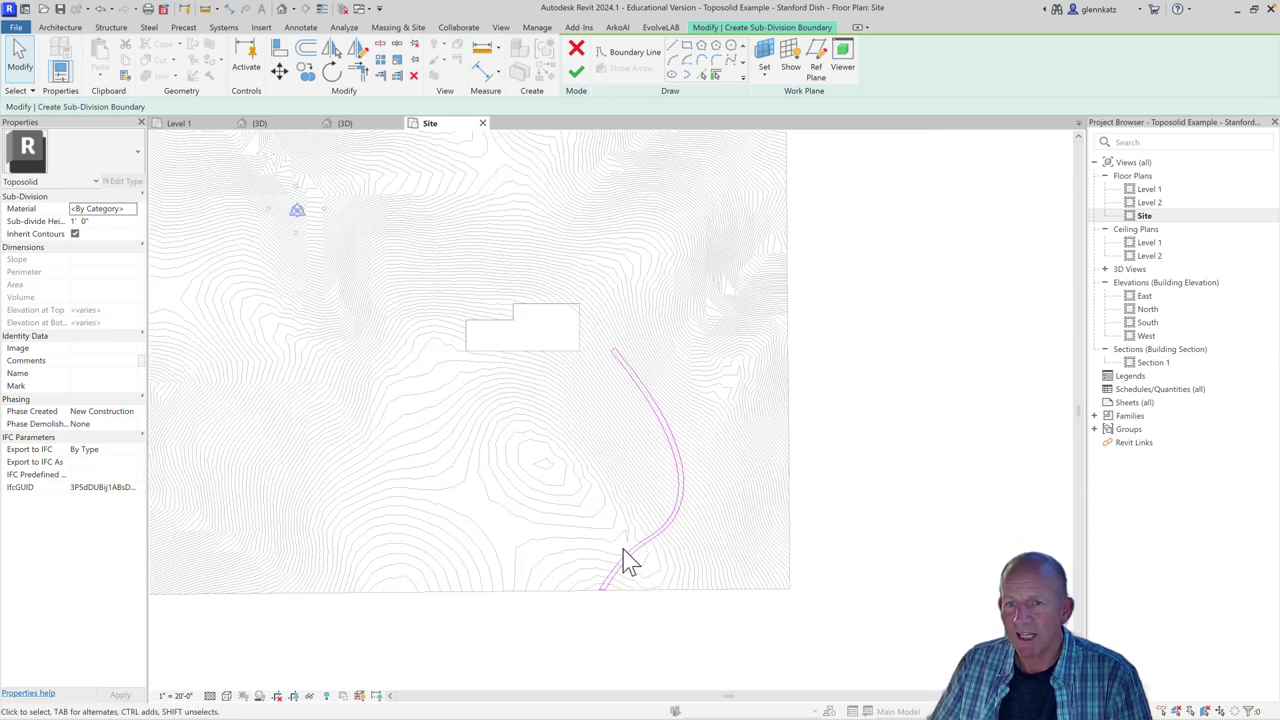
Finish the sub-division sketch and view the site in 3D
click(576, 72)
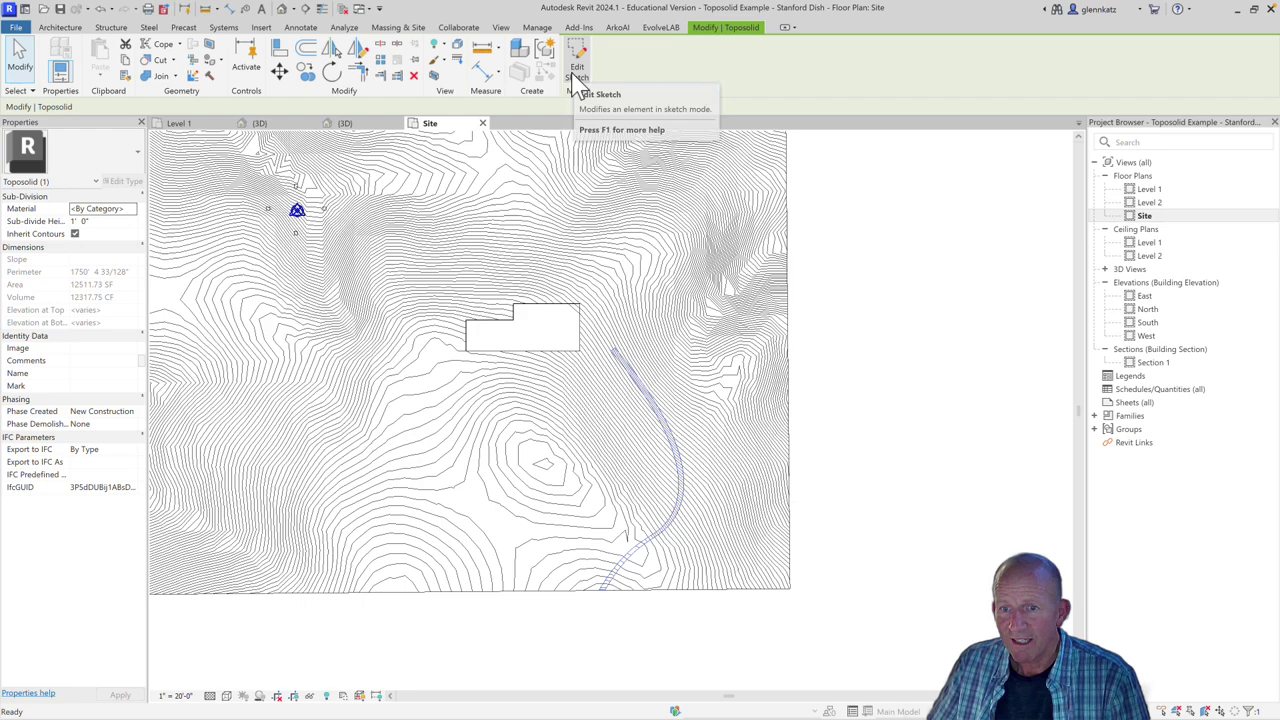
click(381, 127)
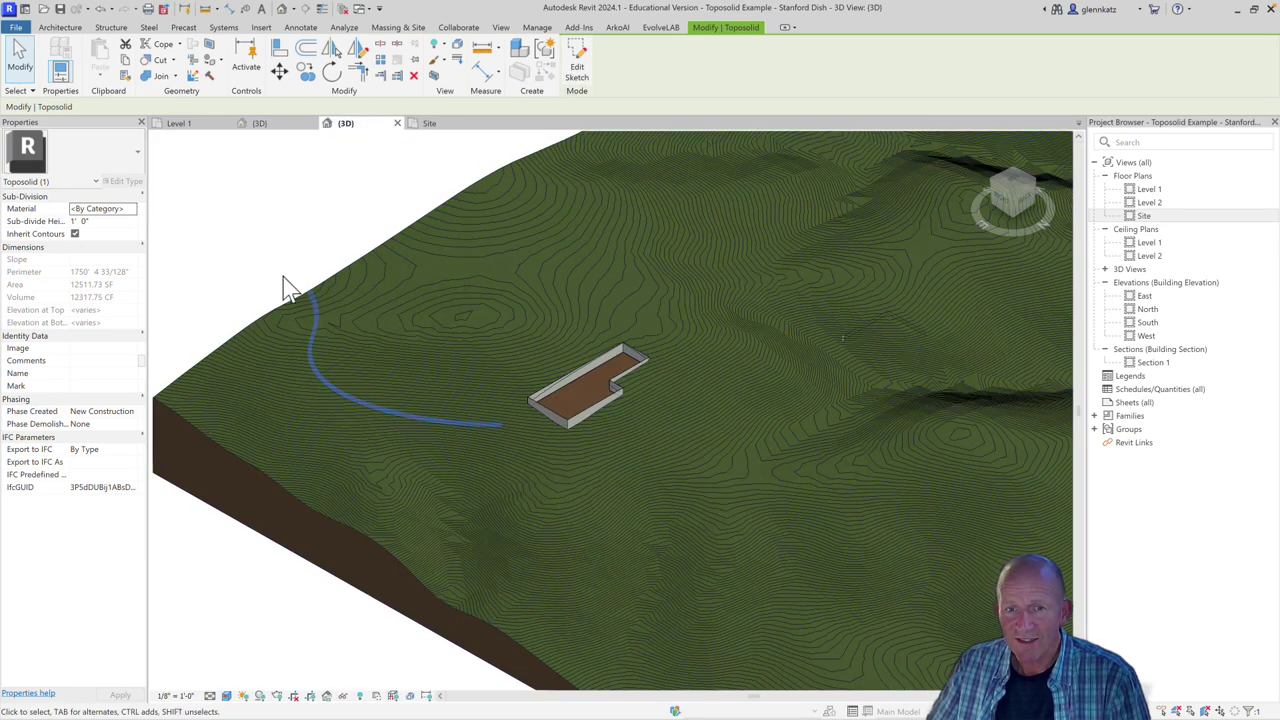
key(Escape)
Bring the new curved path into view and select the path sub-division
scroll(318, 407, up, 5)
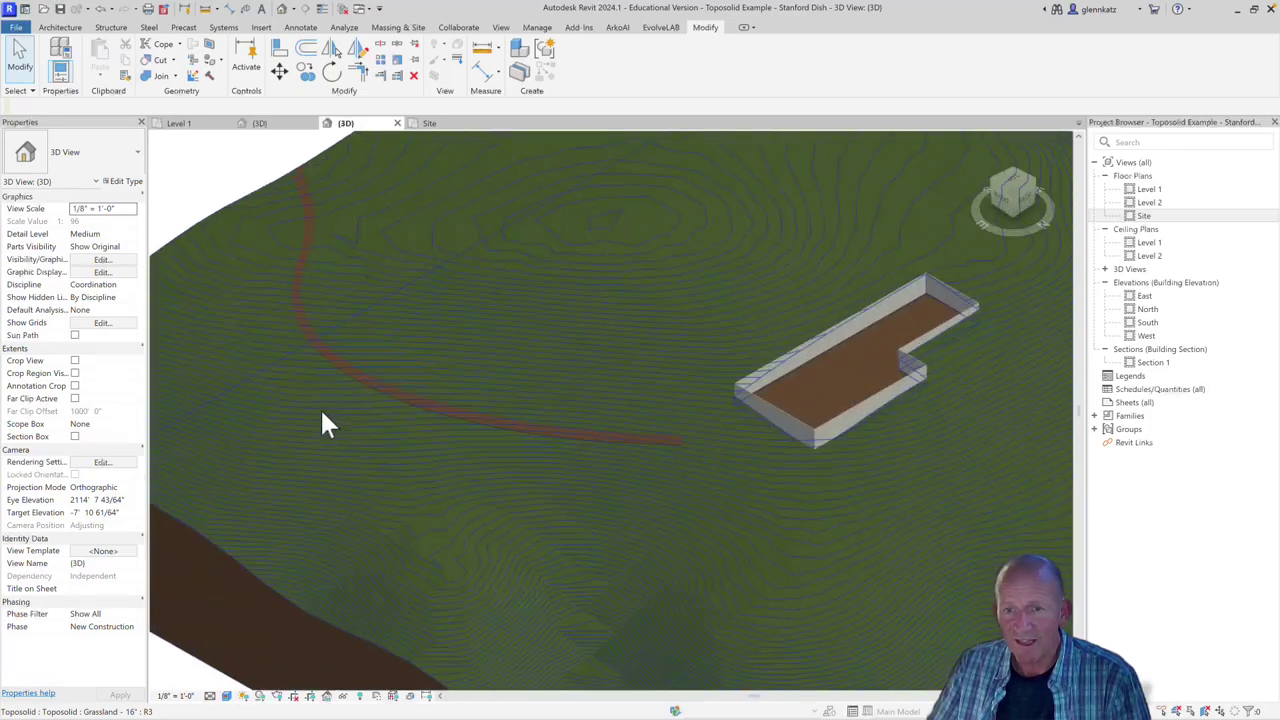
middle_drag(321, 406, 492, 406)
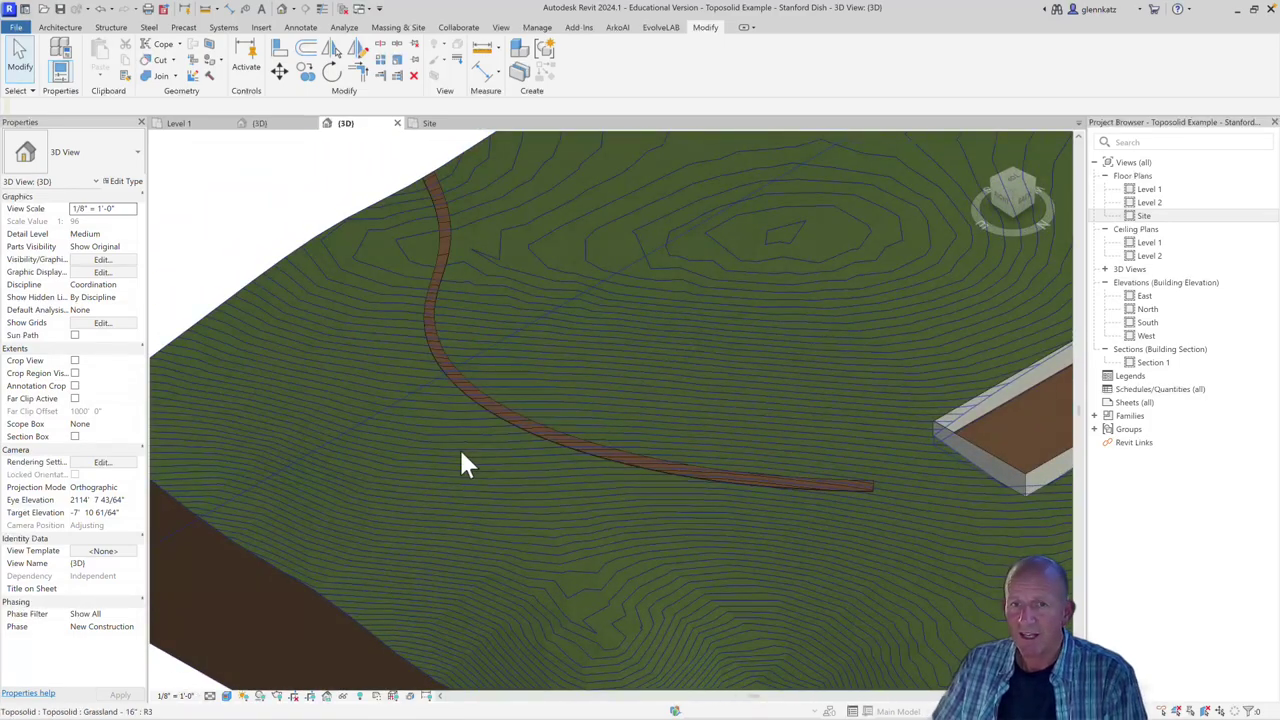
click(503, 422)
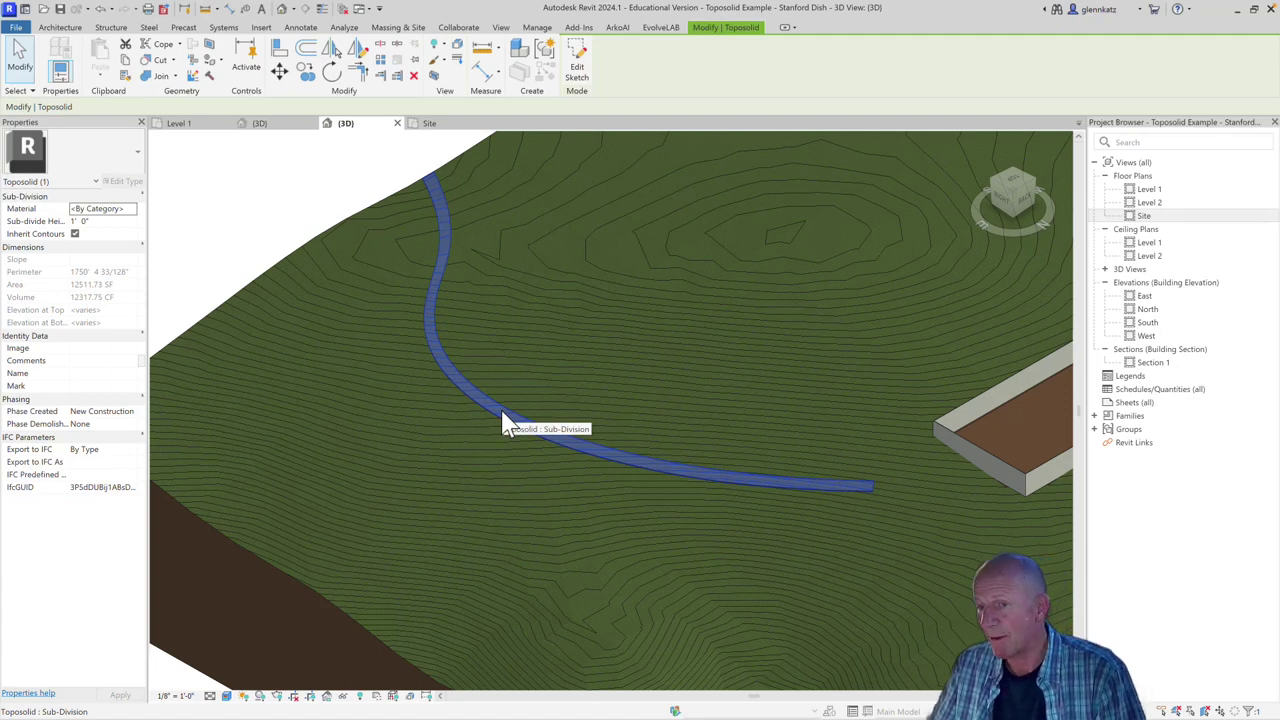
key(Tab)
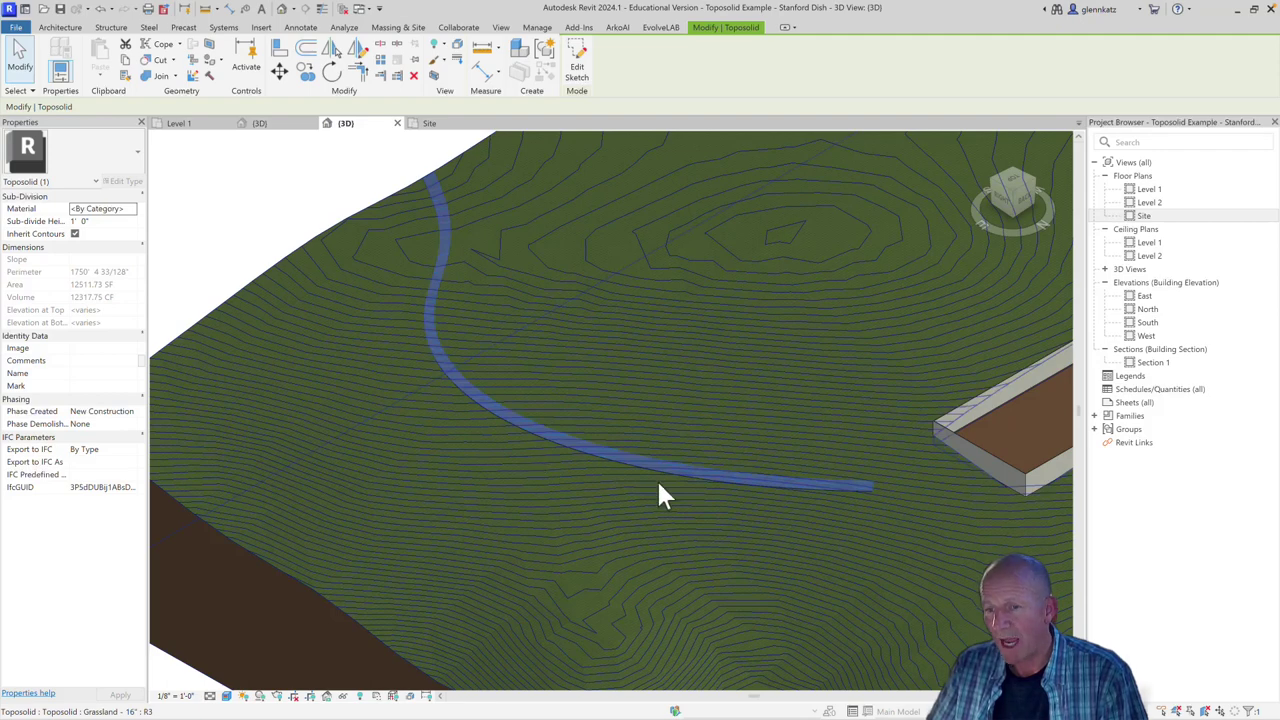
click(305, 210)
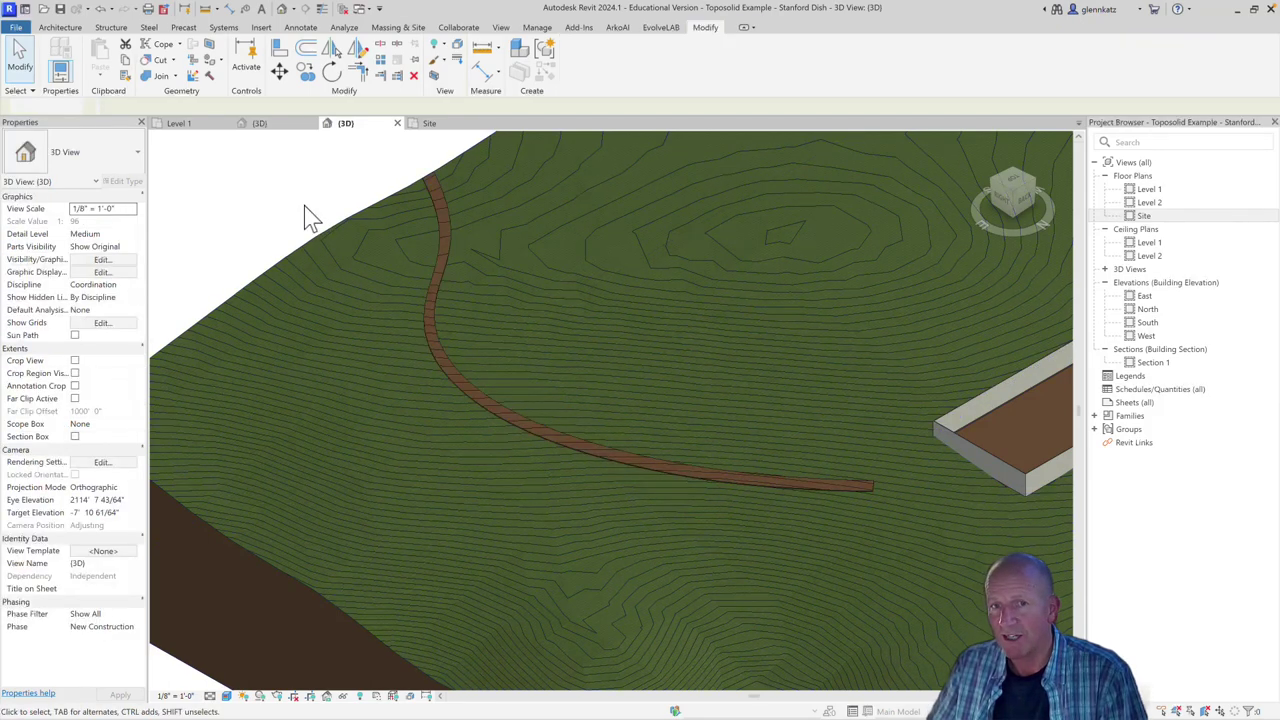
click(428, 333)
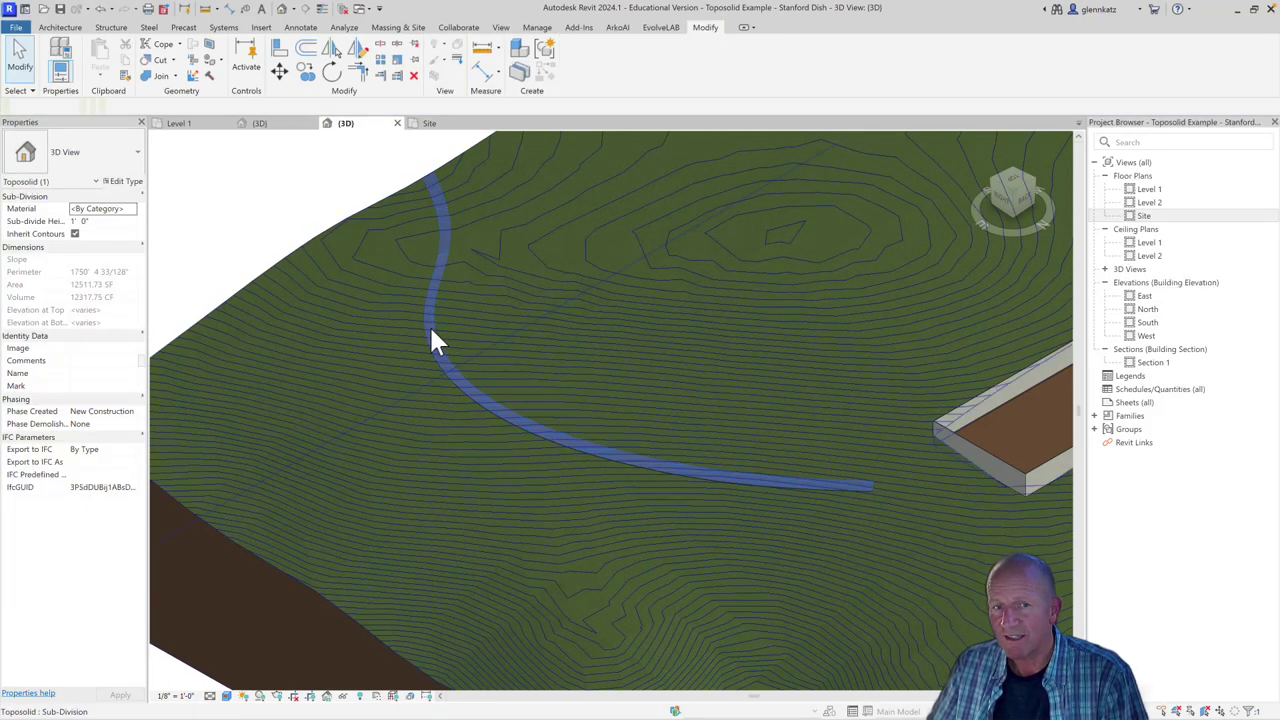
Change the path sub-division's Sub-divide Height to 1" and reselect it
click(110, 221)
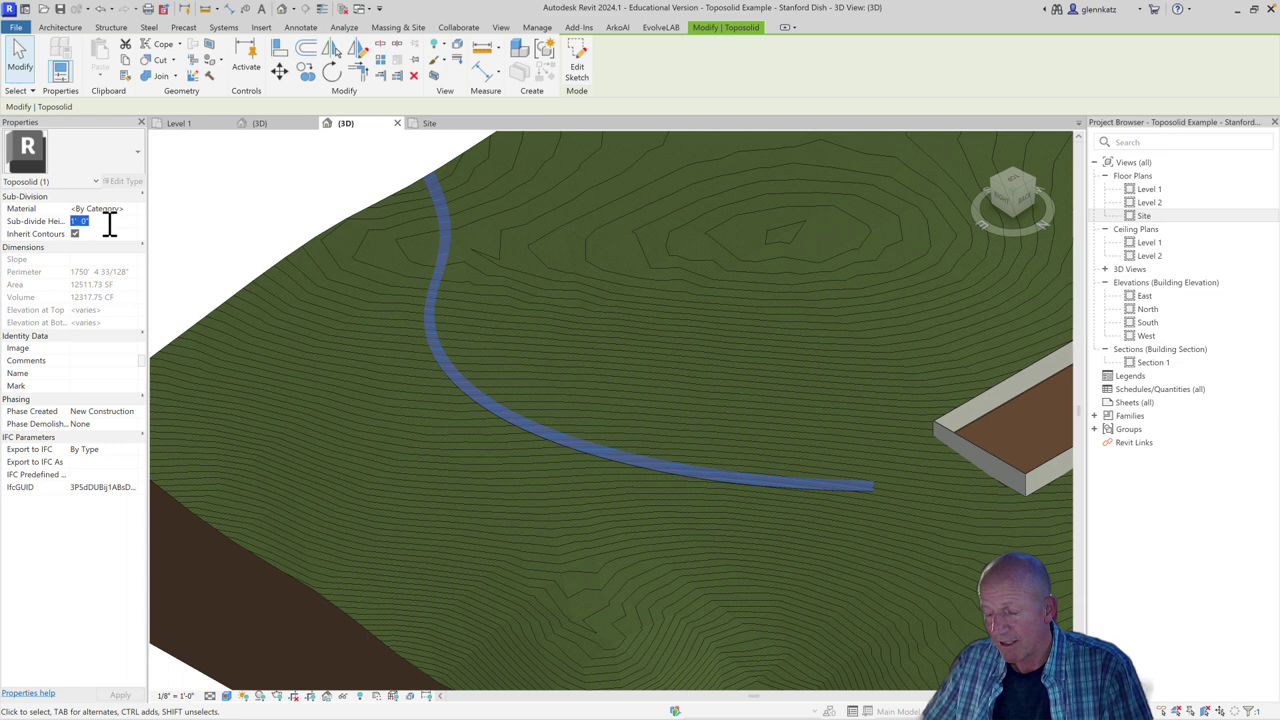
text(1")
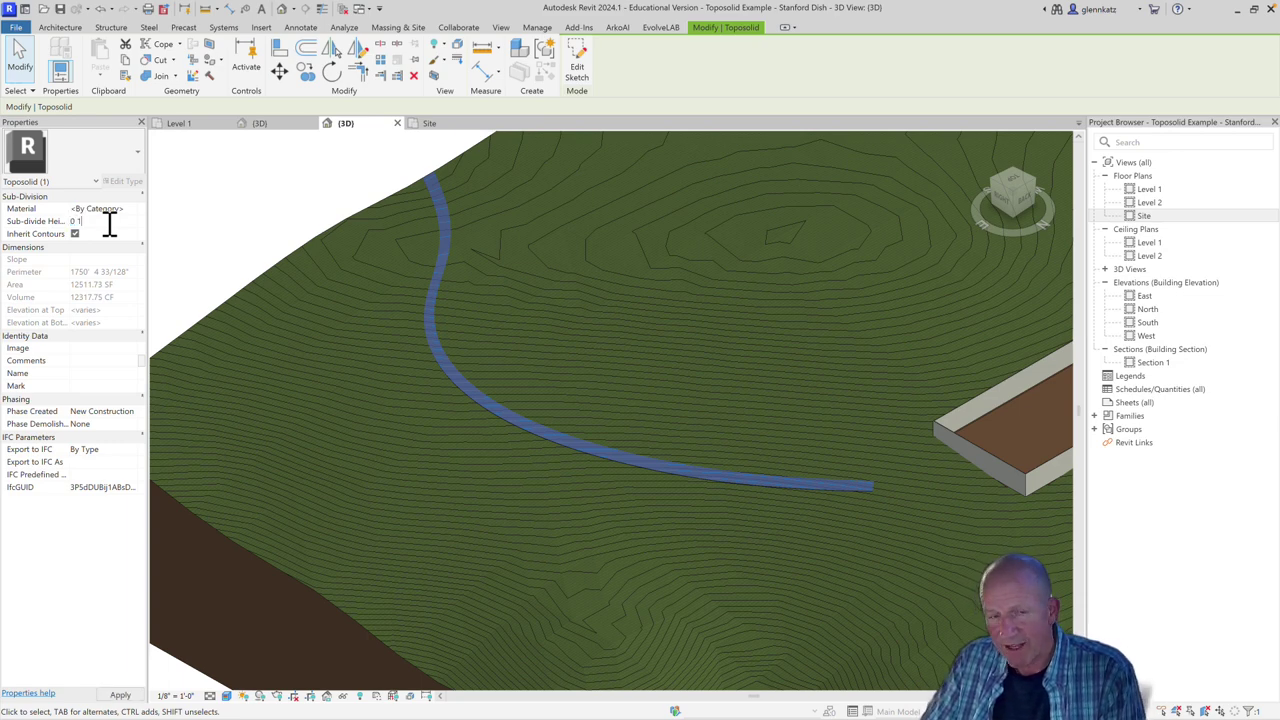
key(Tab)
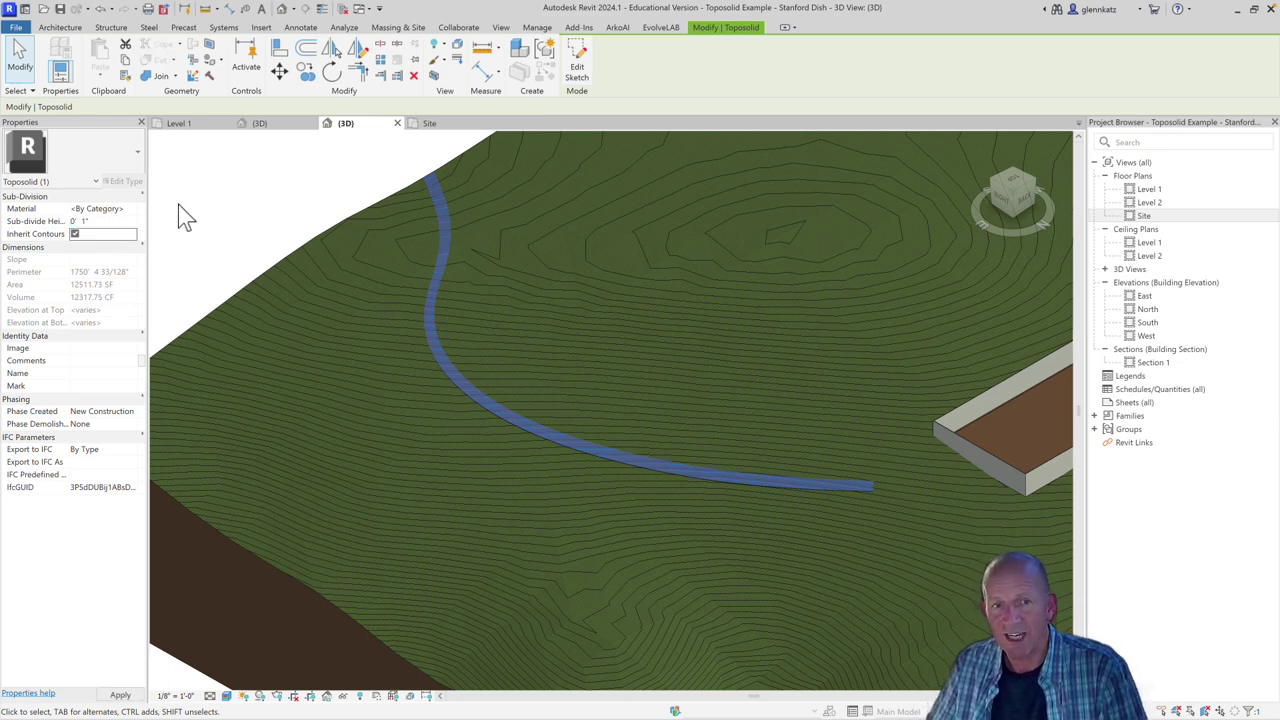
click(199, 204)
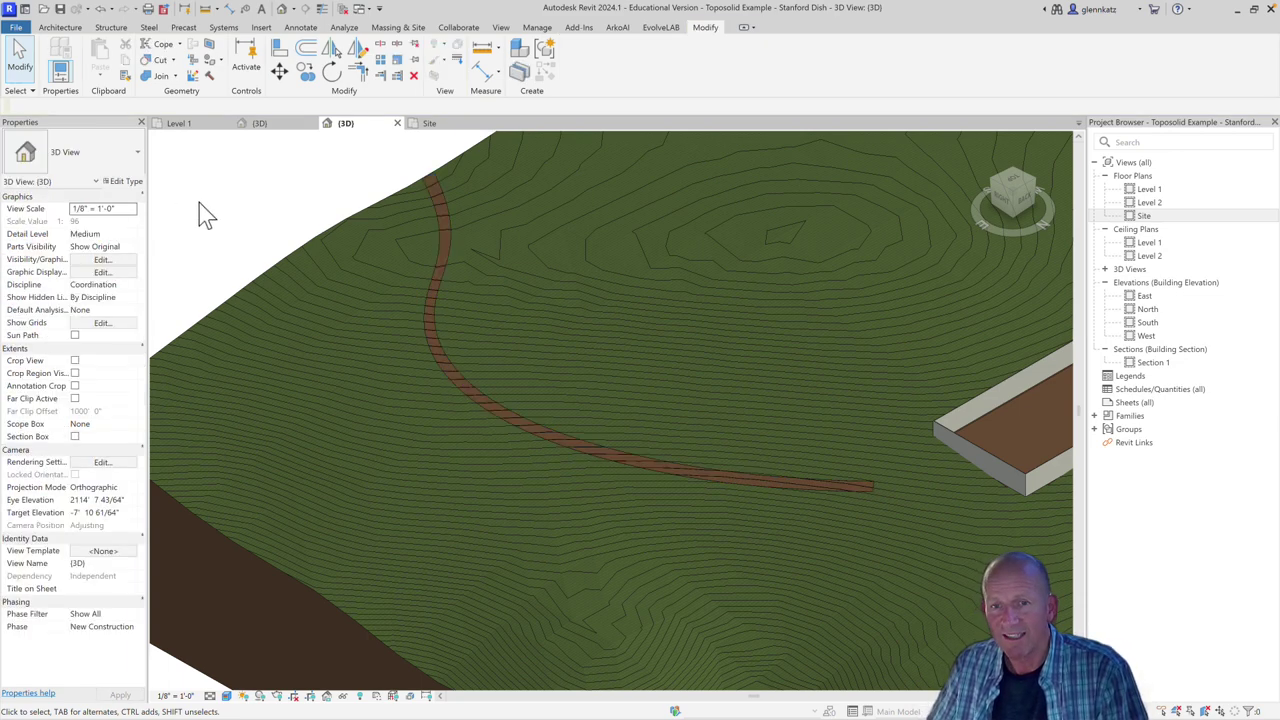
click(440, 255)
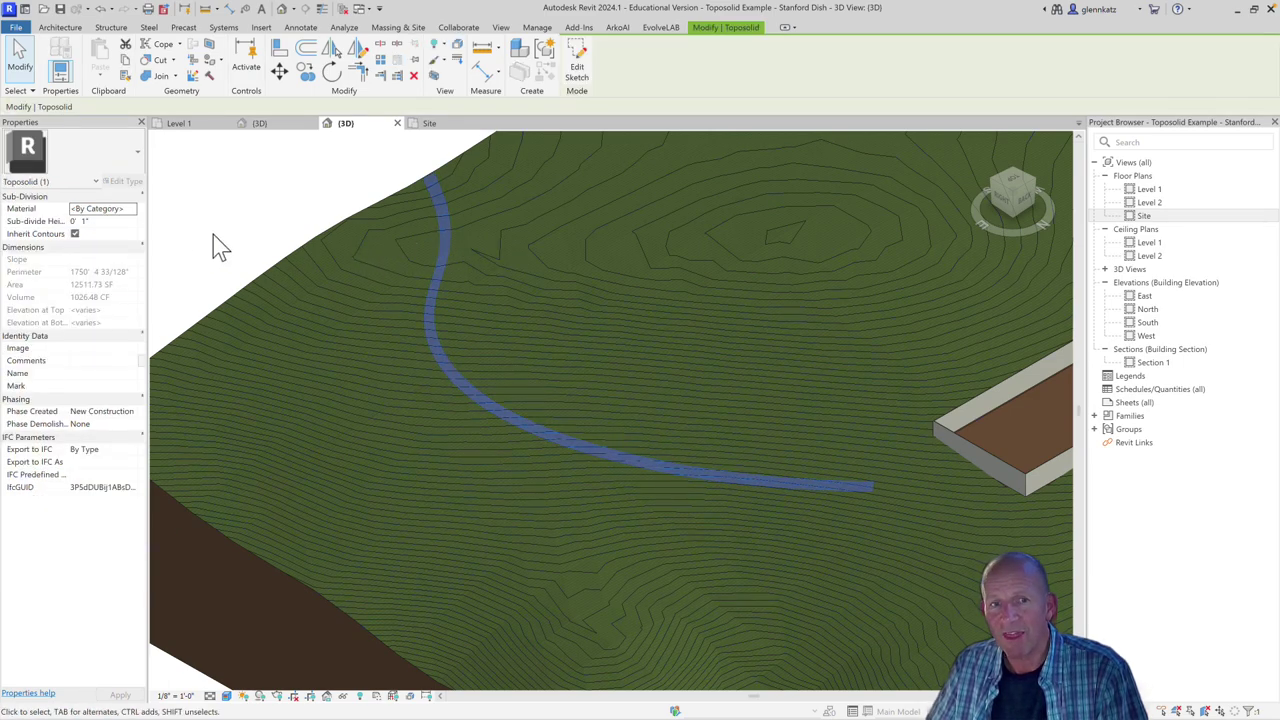
Search 'aspha' in the Material Browser and assign Asphalt, Pavement, Light Grey to the path
click(110, 209)
click(131, 209)
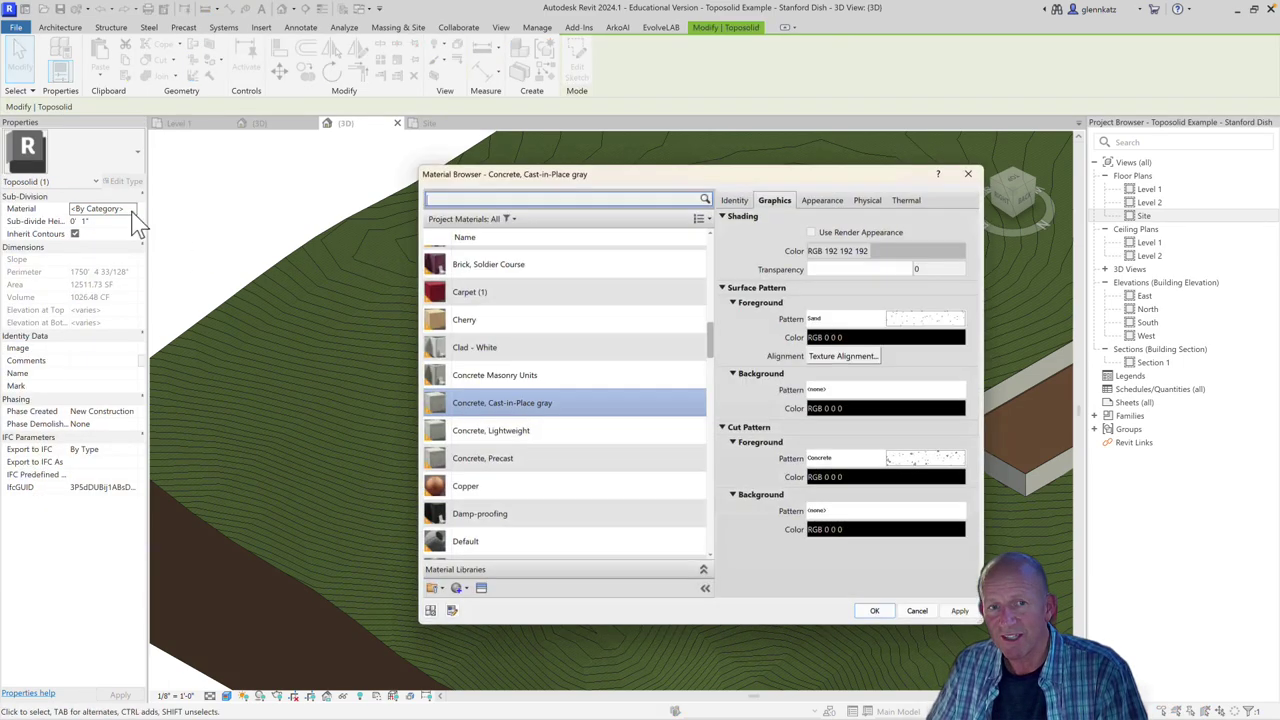
scroll(486, 371, up, 1)
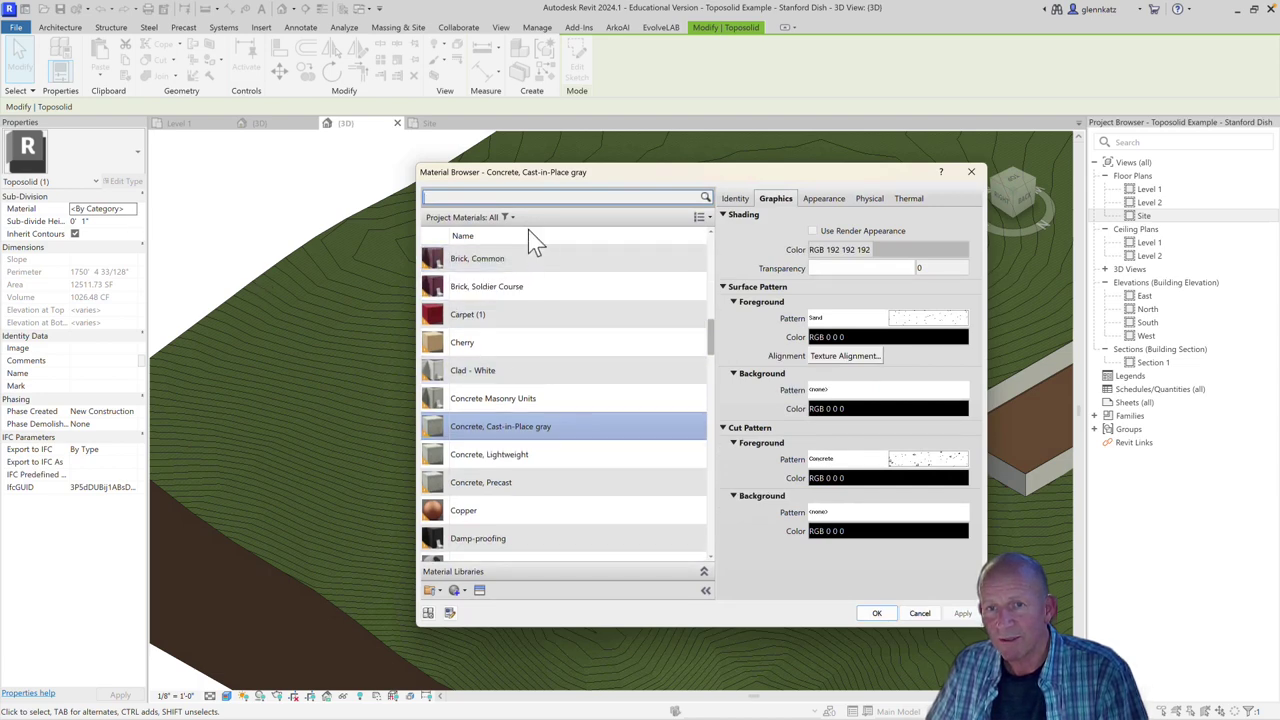
text(gravel)
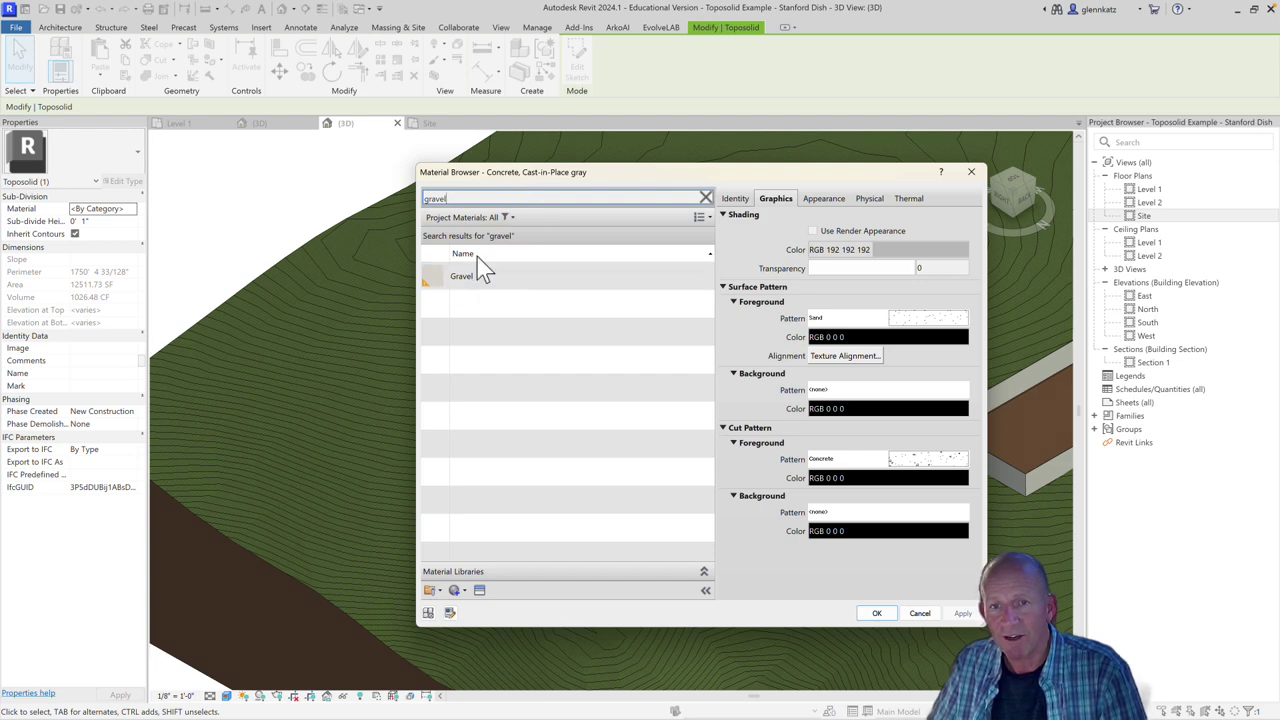
key(BackSpace)
key(BackSpace)
key(BackSpace)
key(BackSpace)
key(BackSpace)
key(BackSpace)
text(a)
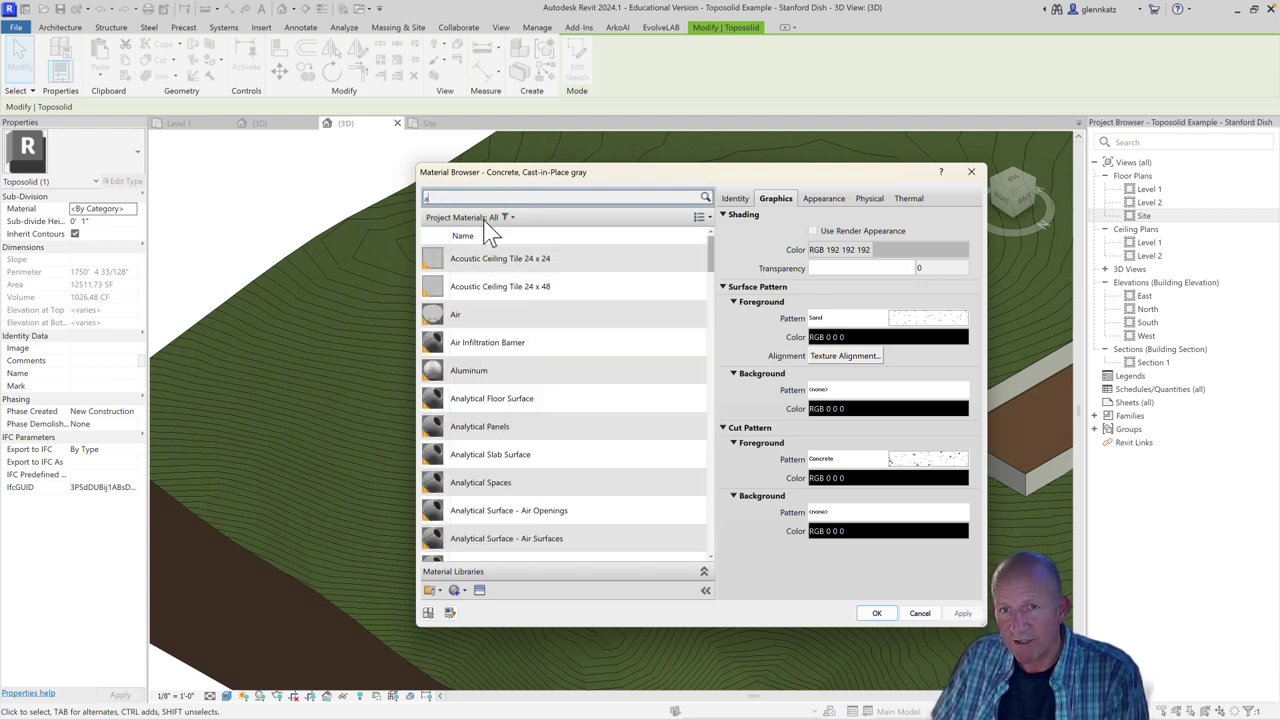
text(spha)
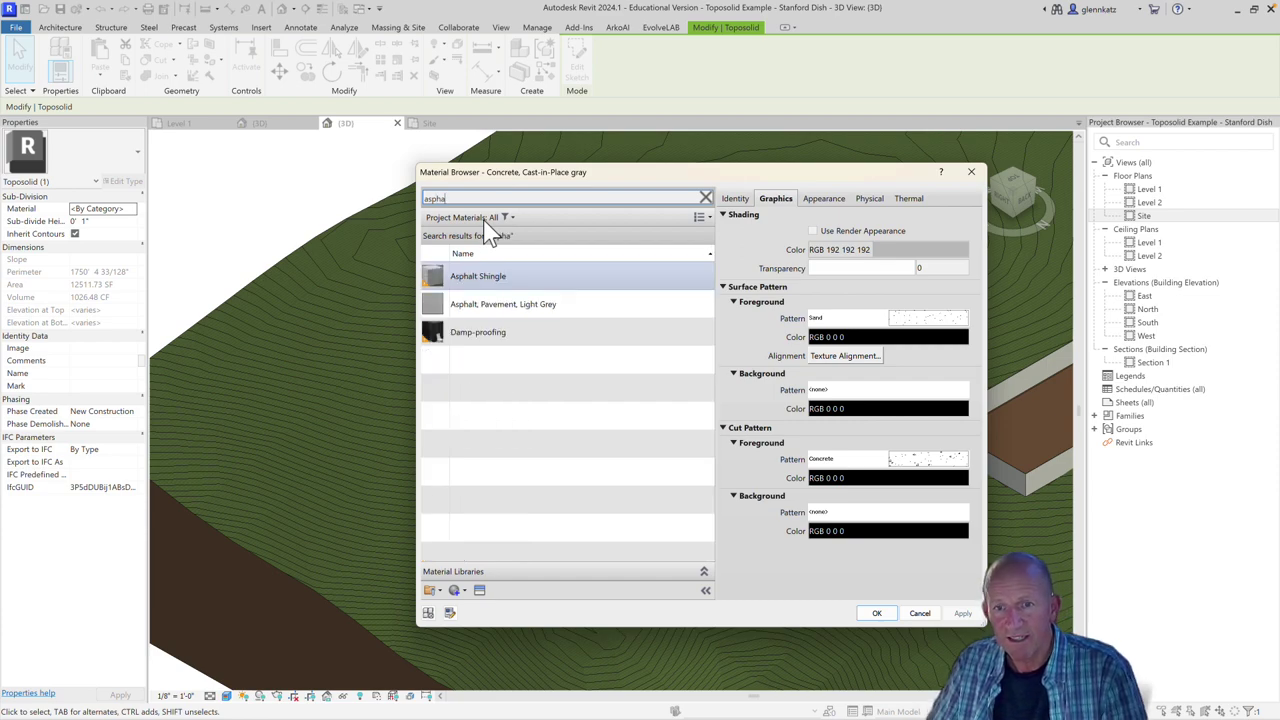
click(492, 302)
double_click(490, 302)
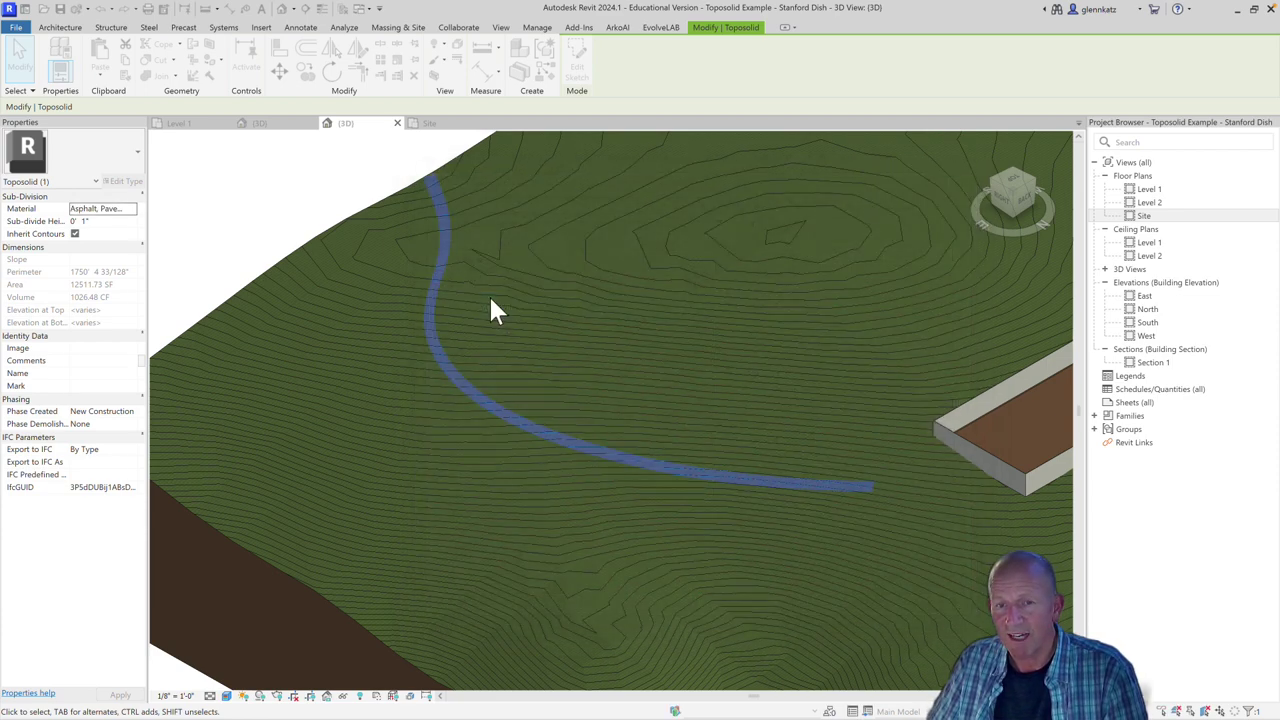
click(295, 203)
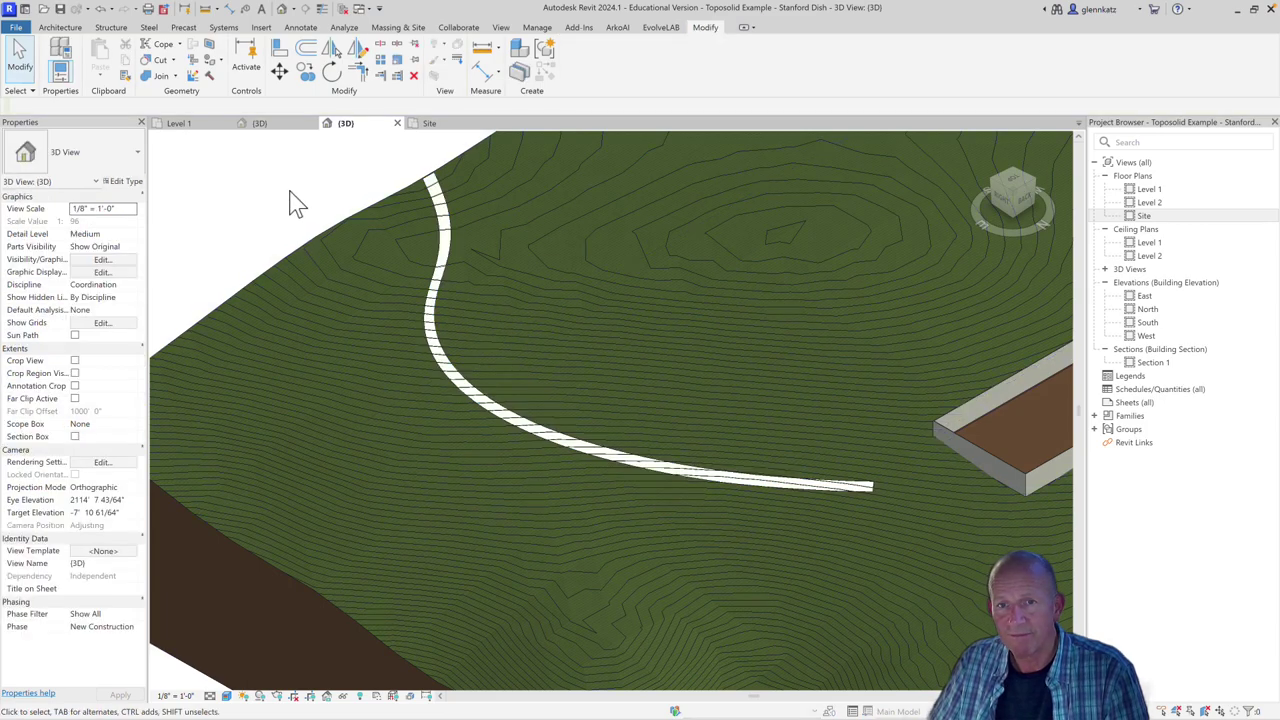
middle_drag(698, 508, 640, 470)
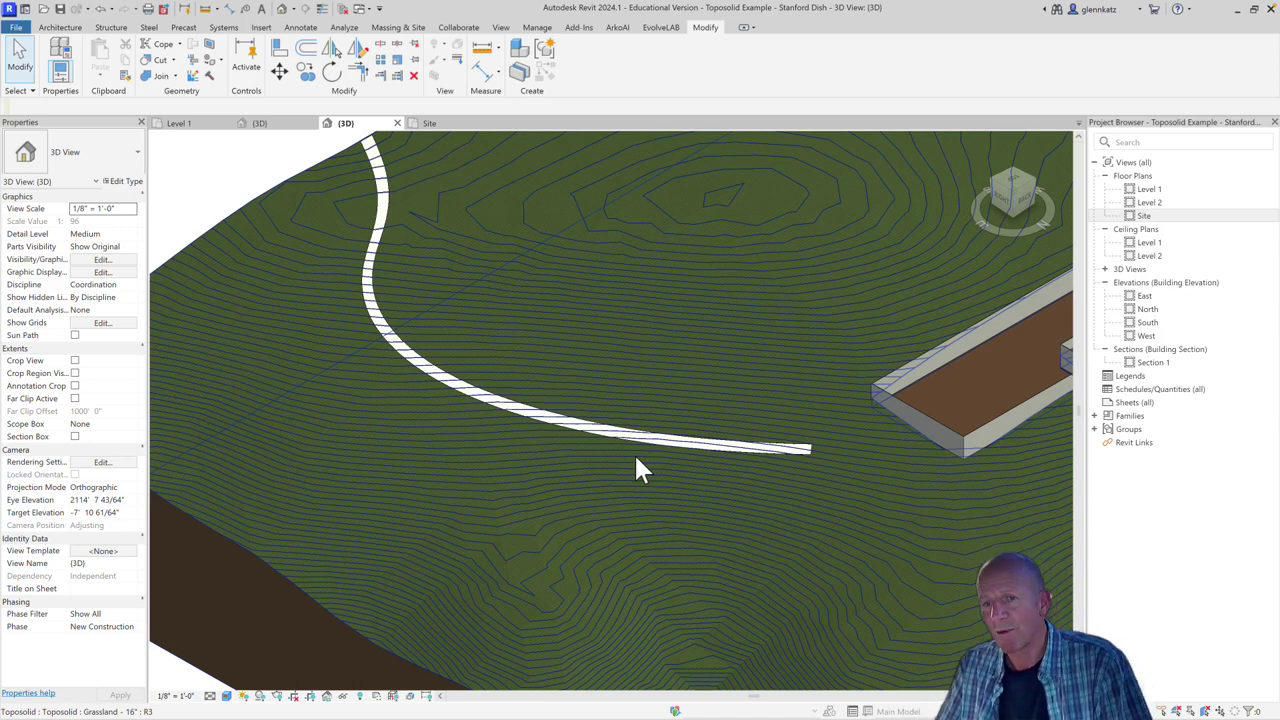
scroll(640, 470, down, 3)
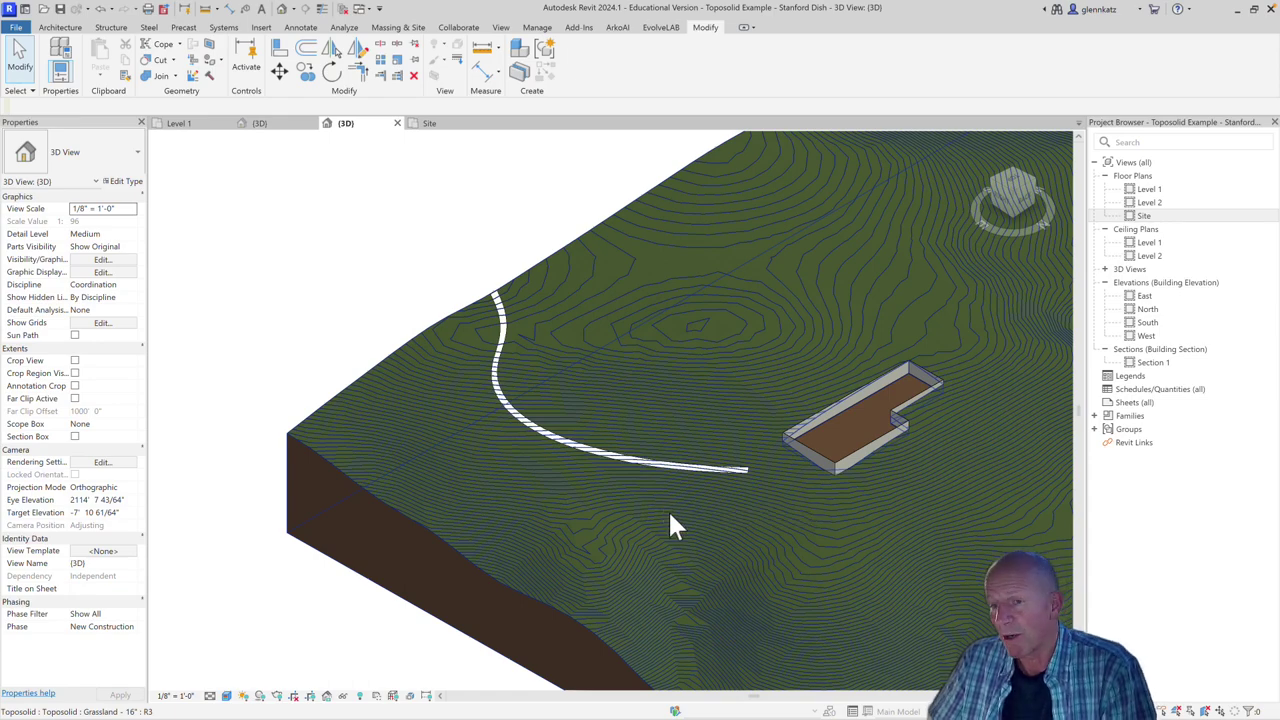
middle_drag(686, 530, 485, 605)
middle_drag(833, 419, 601, 541)
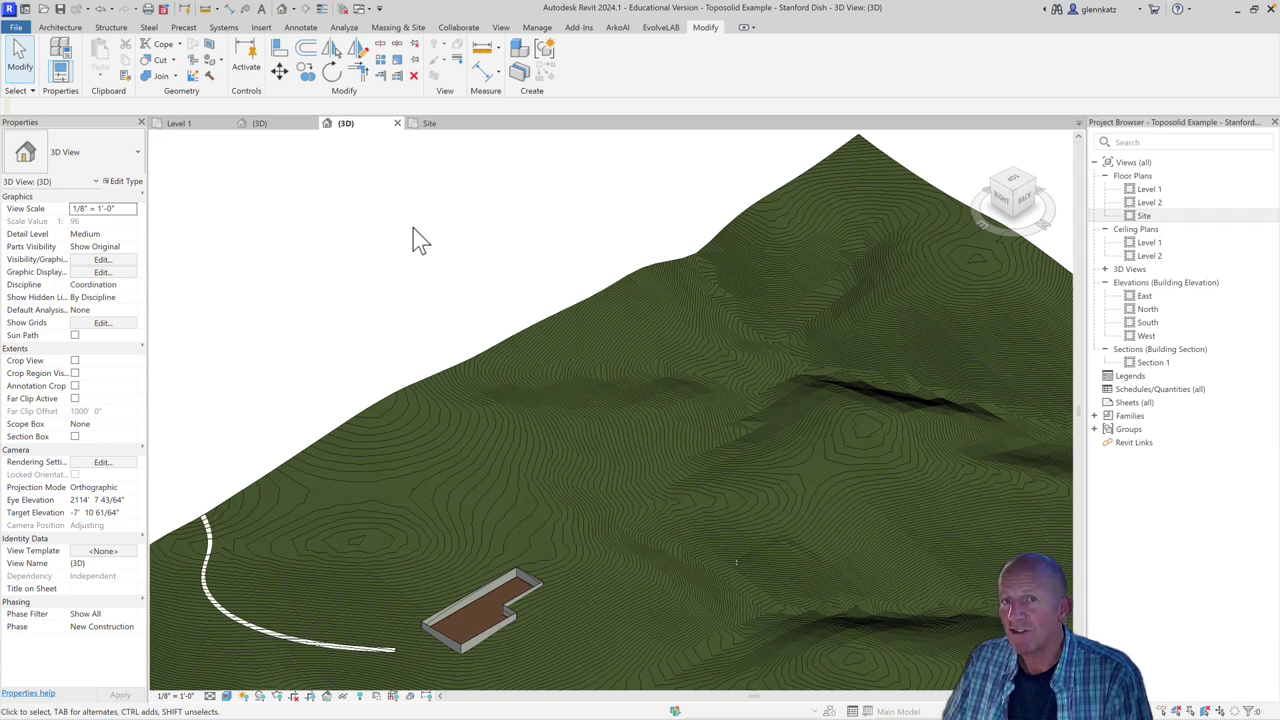
Start splitting the main terrain toposolid and open the Site floor plan
click(504, 352)
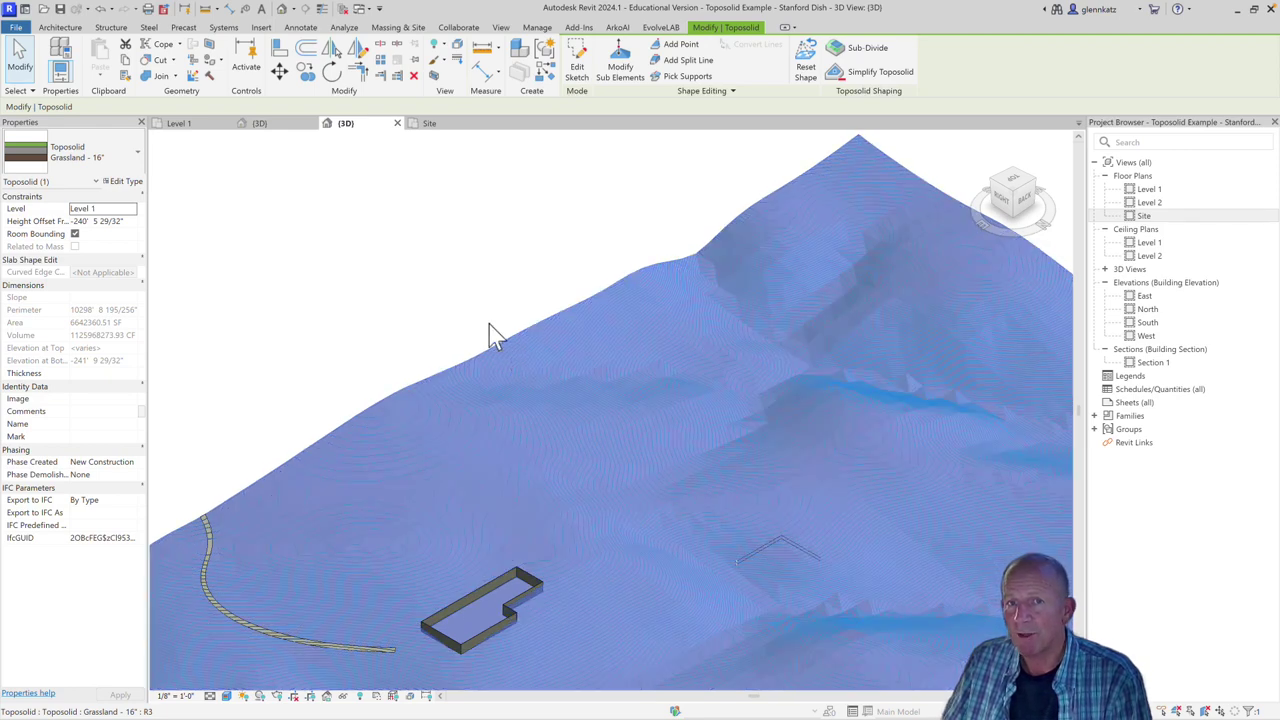
click(383, 47)
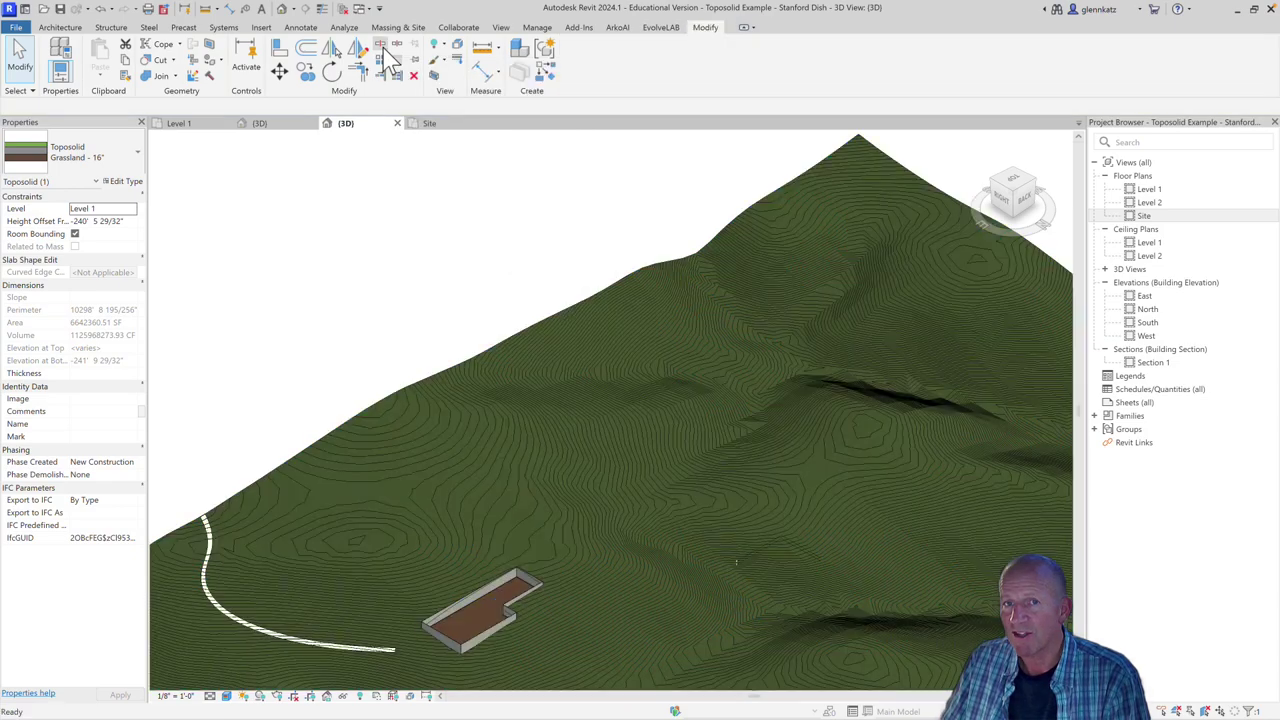
click(600, 286)
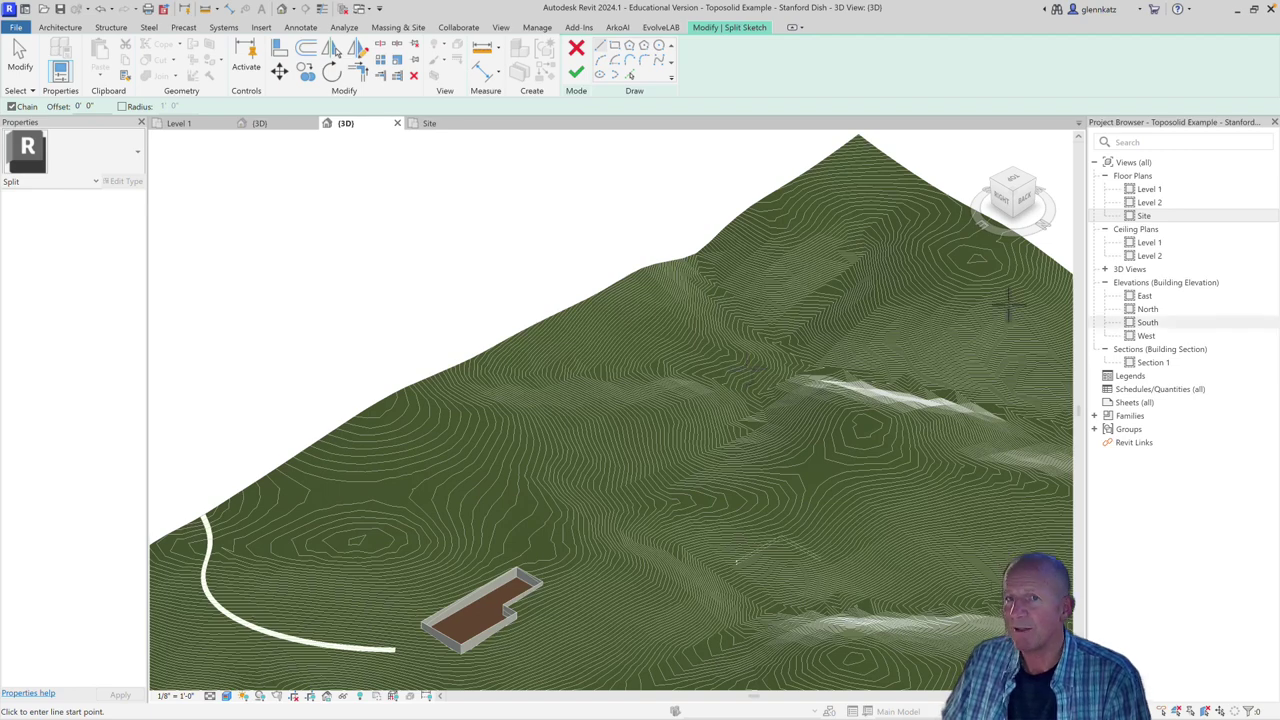
click(1150, 217)
double_click(1153, 218)
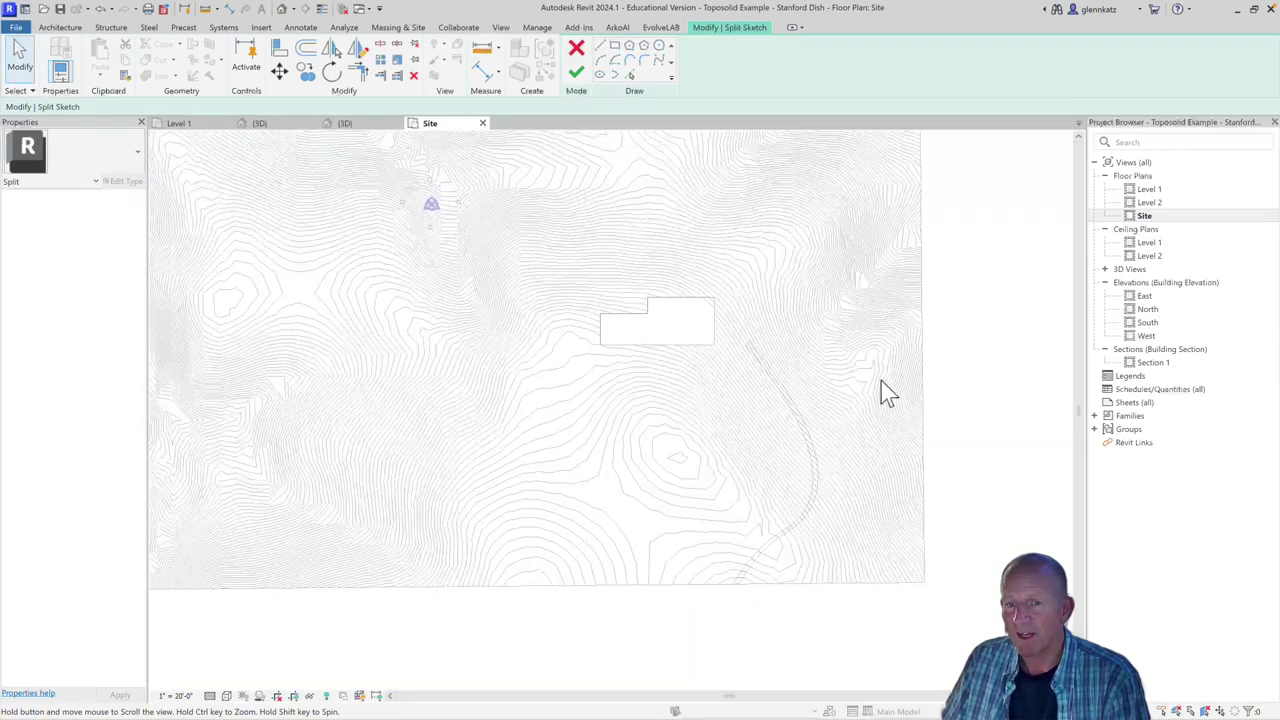
Draw a narrow rectangular split strip and finish the split sketch
scroll(580, 417, up, 2)
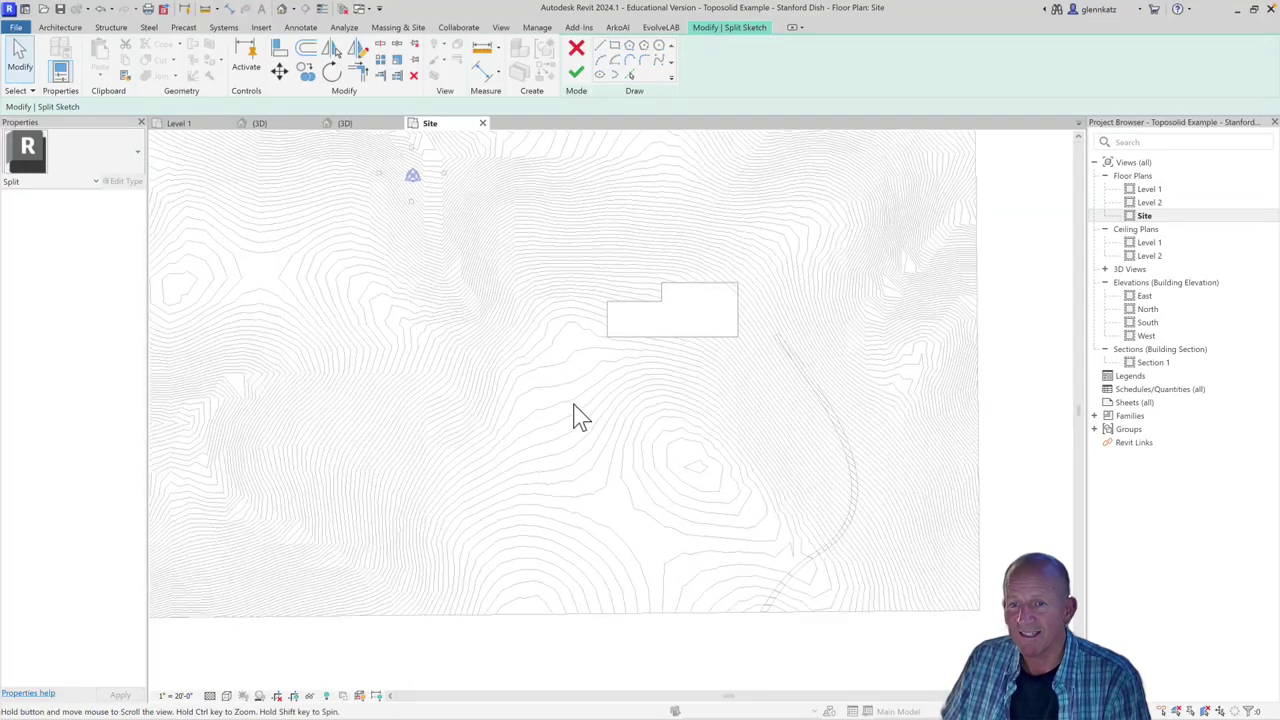
click(614, 45)
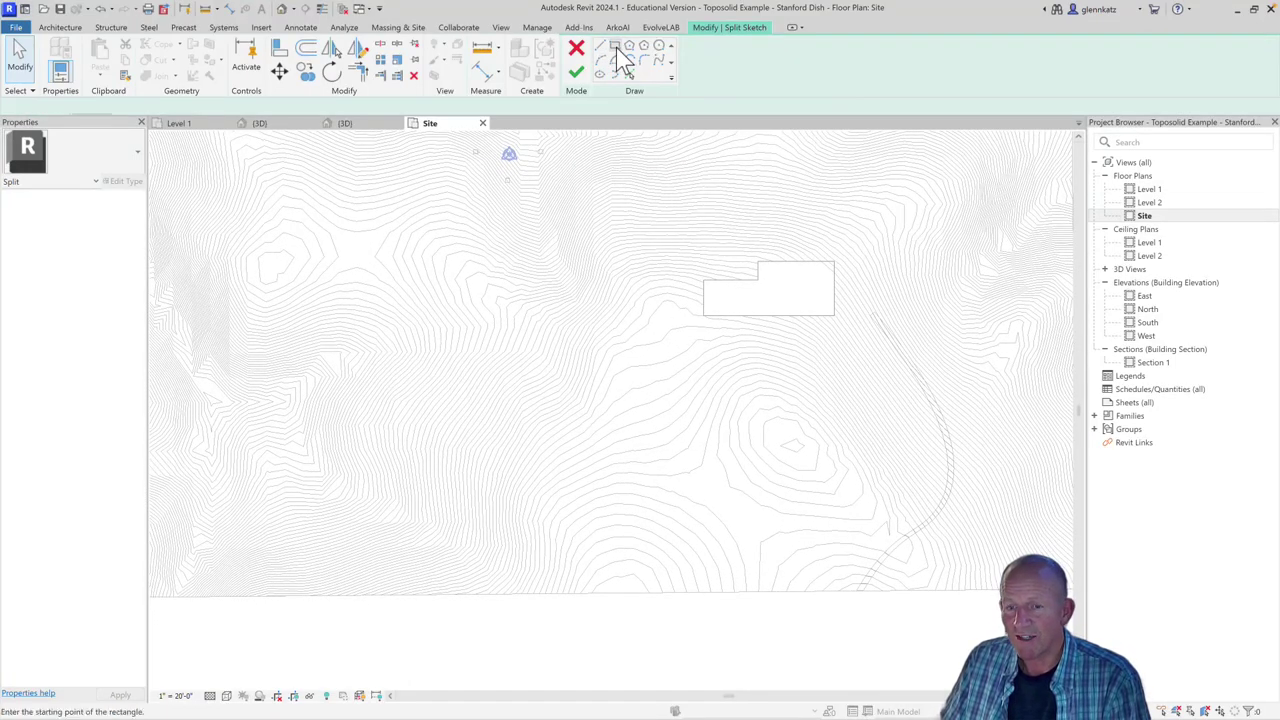
click(567, 335)
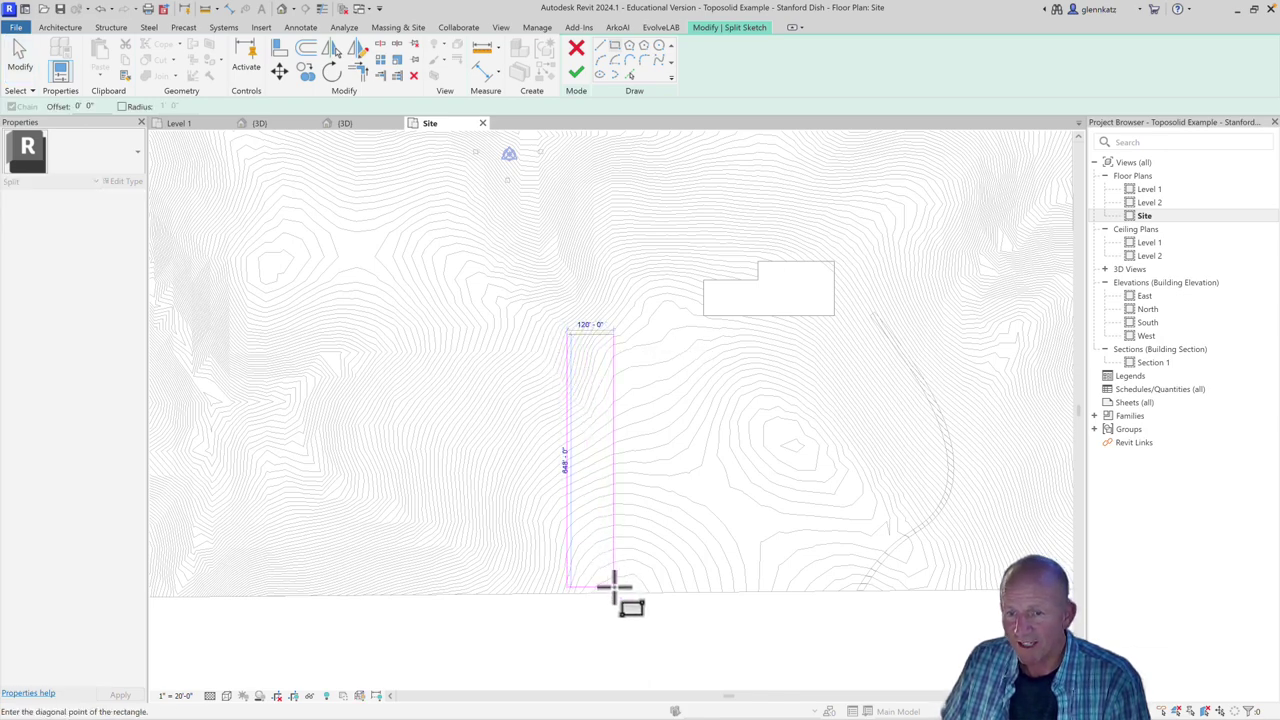
click(613, 586)
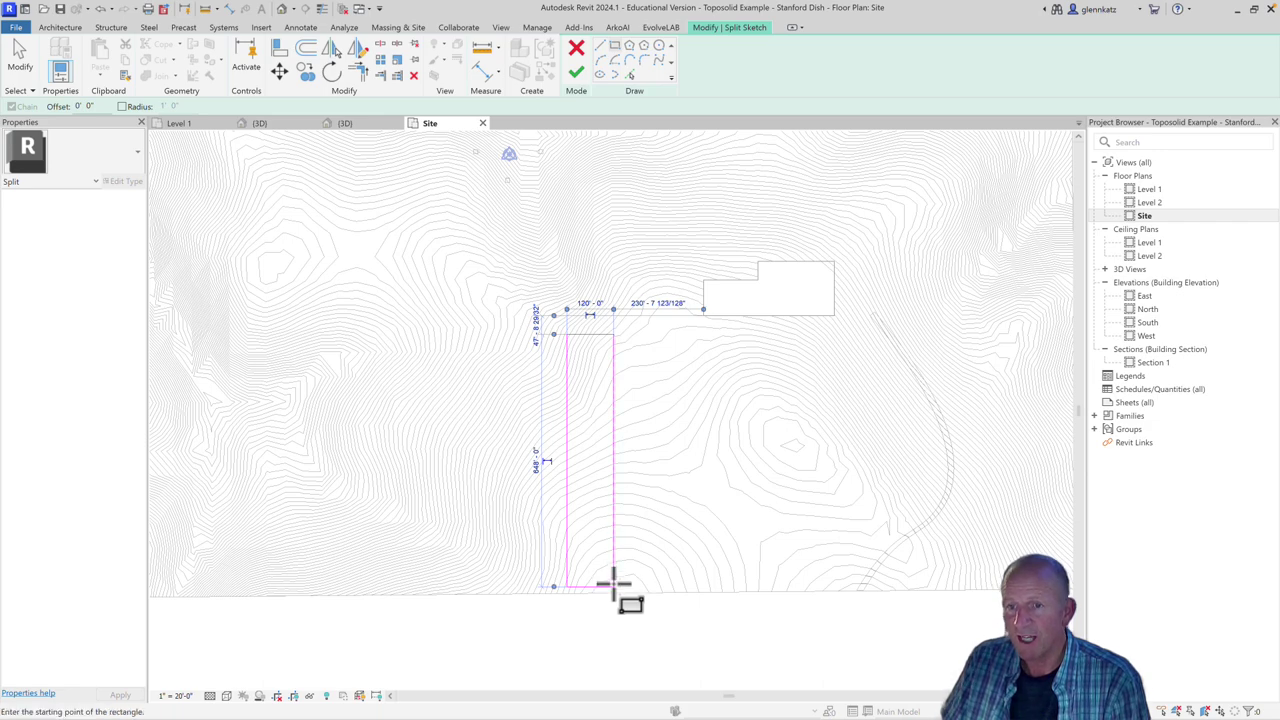
click(578, 75)
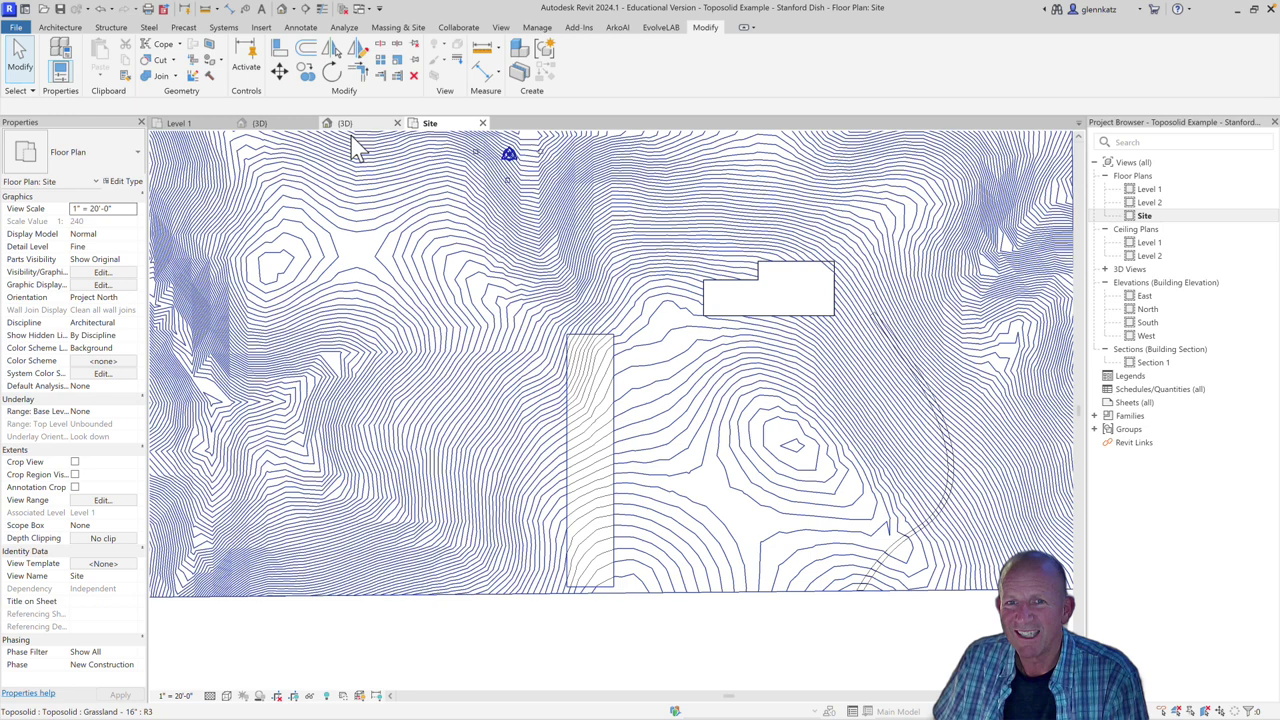
In the 3D view, select the split-off strip and change its type to Water - 36"
click(347, 124)
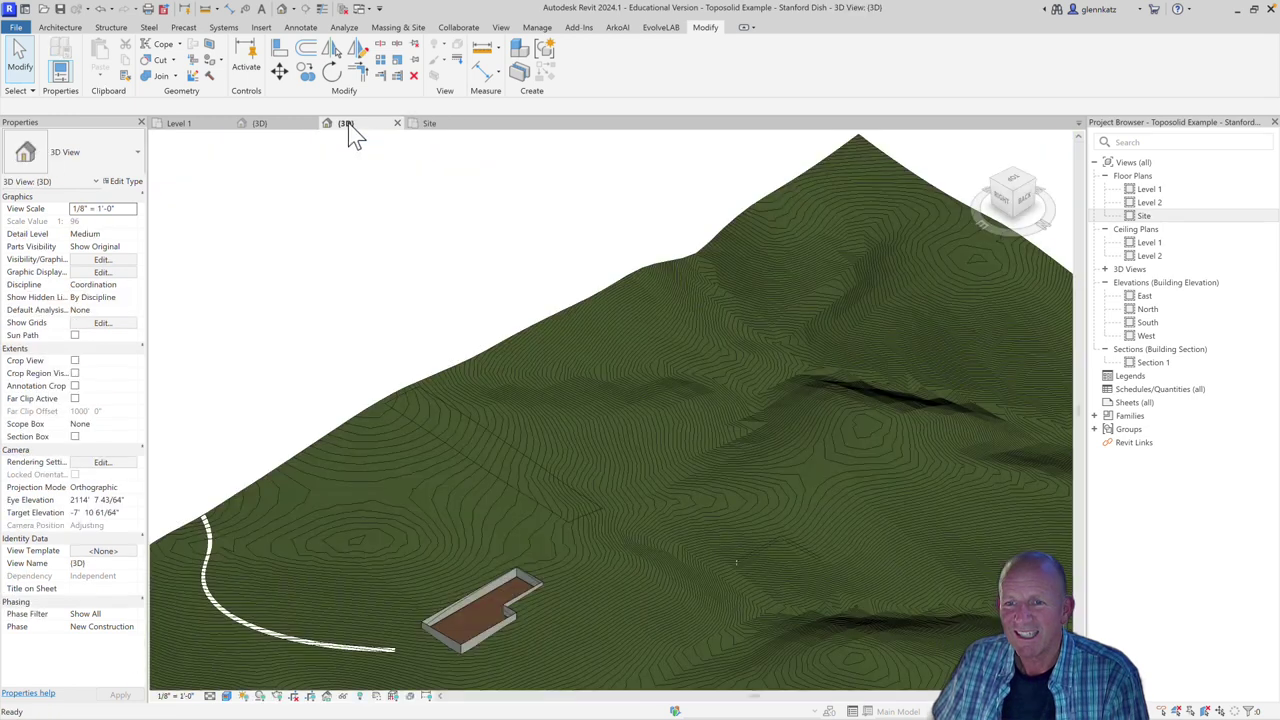
shift+middle_drag(420, 391, 551, 466)
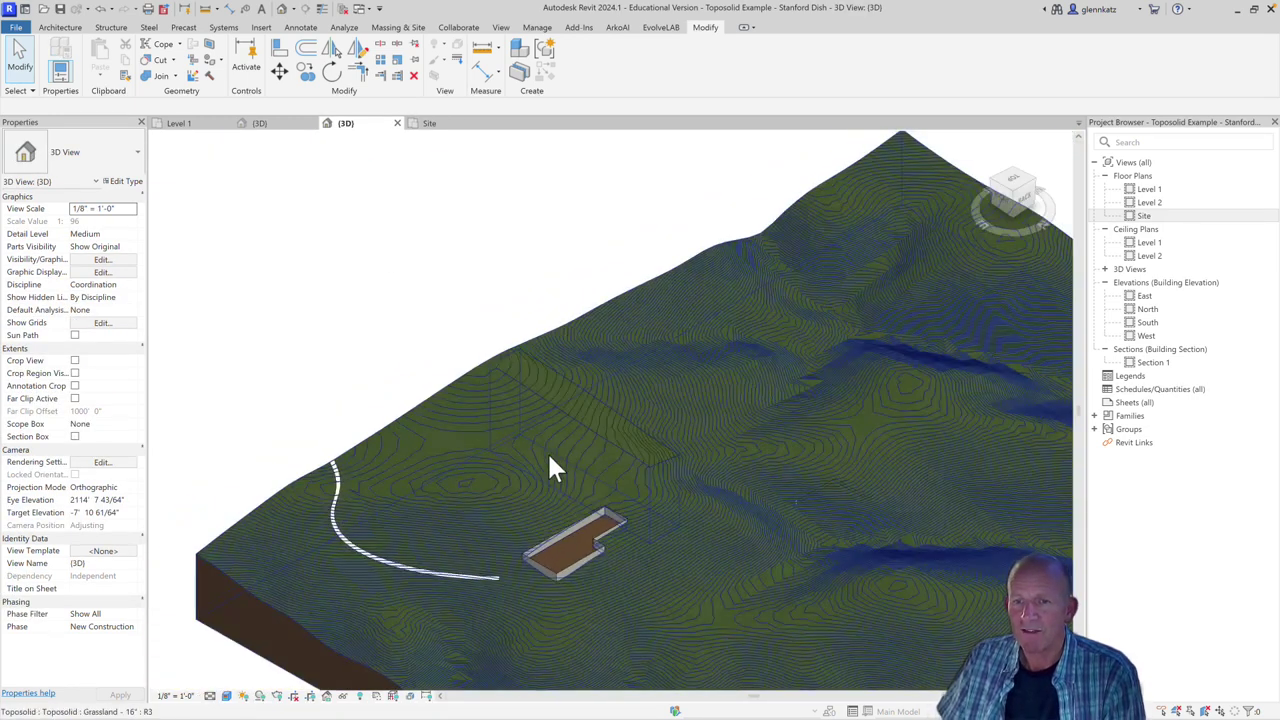
scroll(551, 466, up, 2)
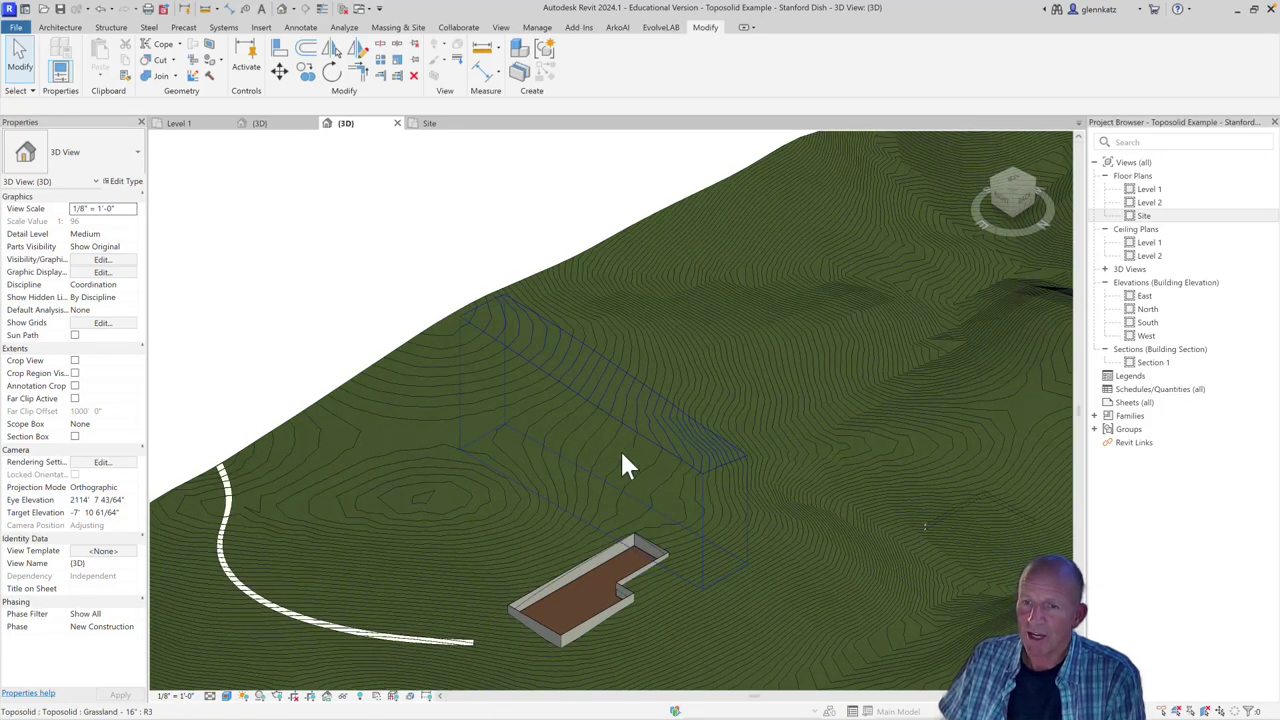
click(650, 442)
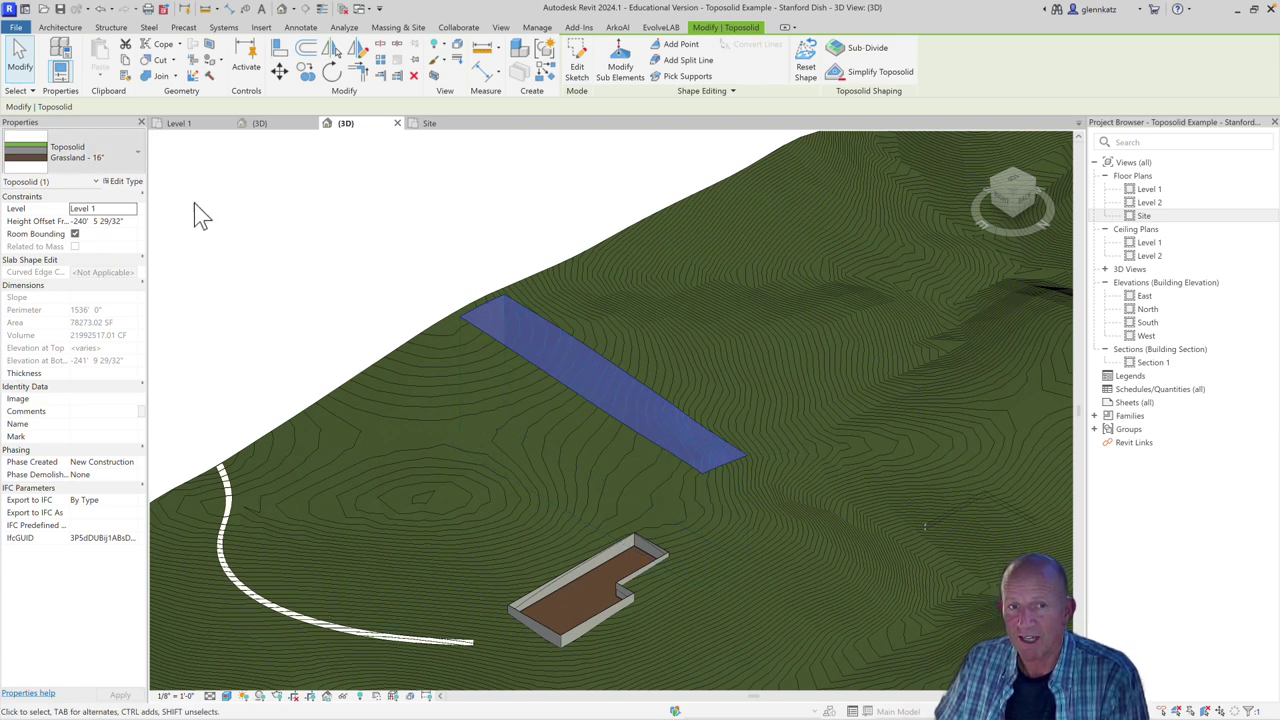
click(133, 158)
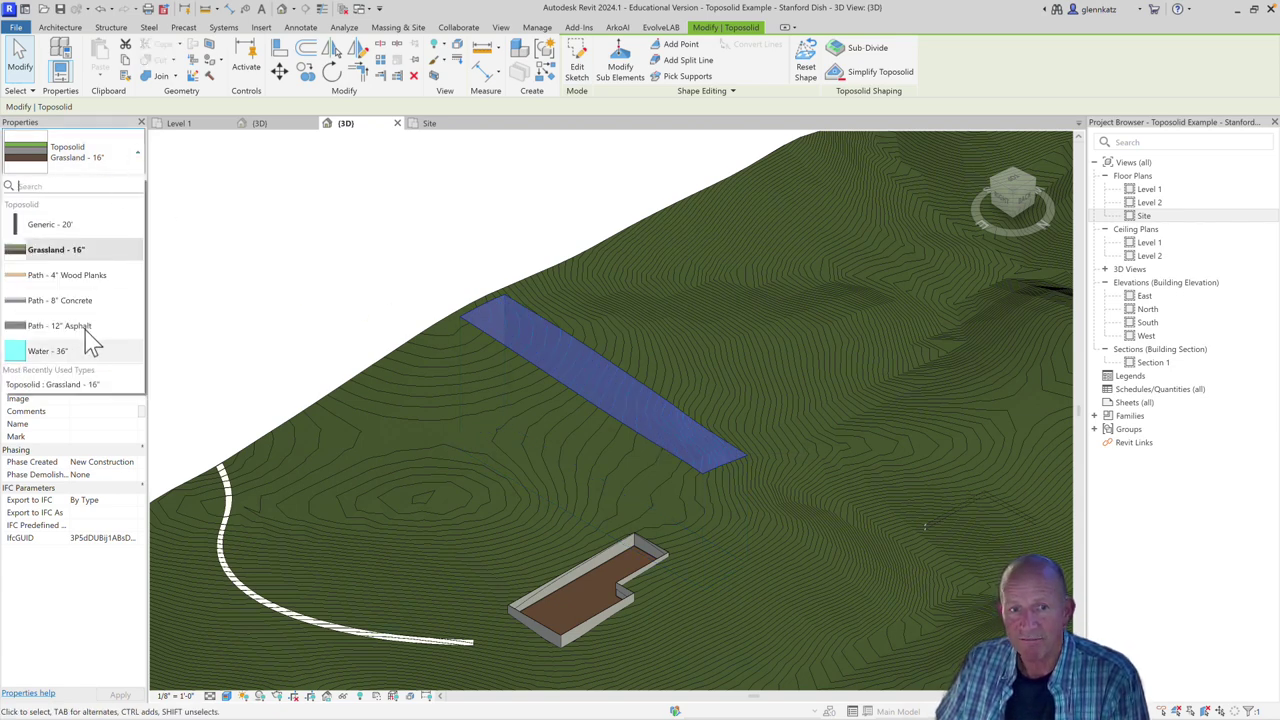
click(88, 365)
click(300, 272)
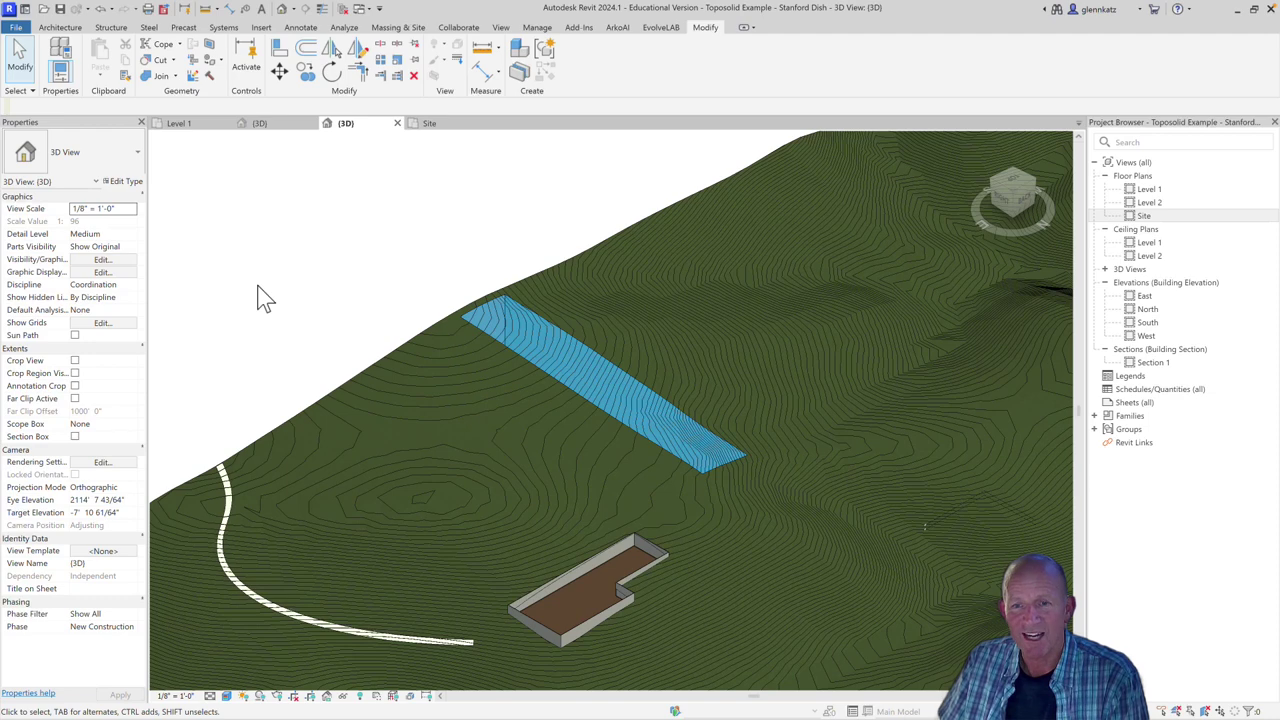
Change the strip's toposolid type to Path - 8" Concrete
click(489, 314)
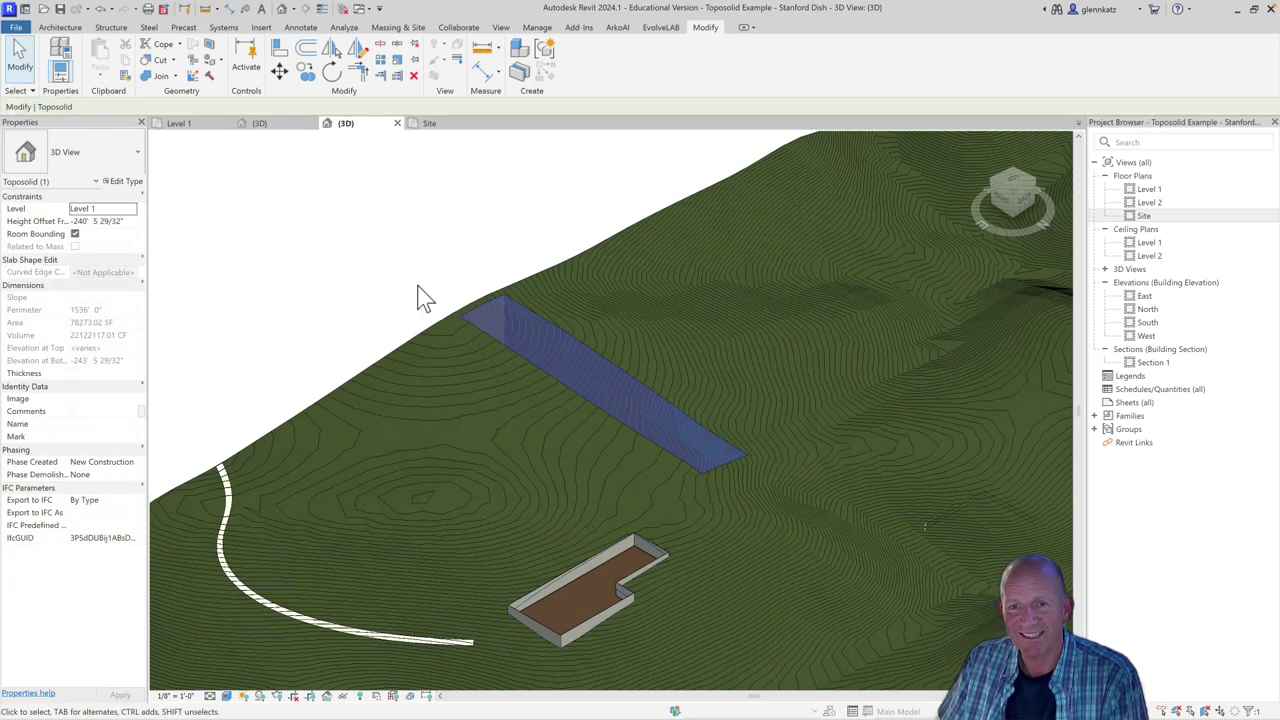
click(137, 152)
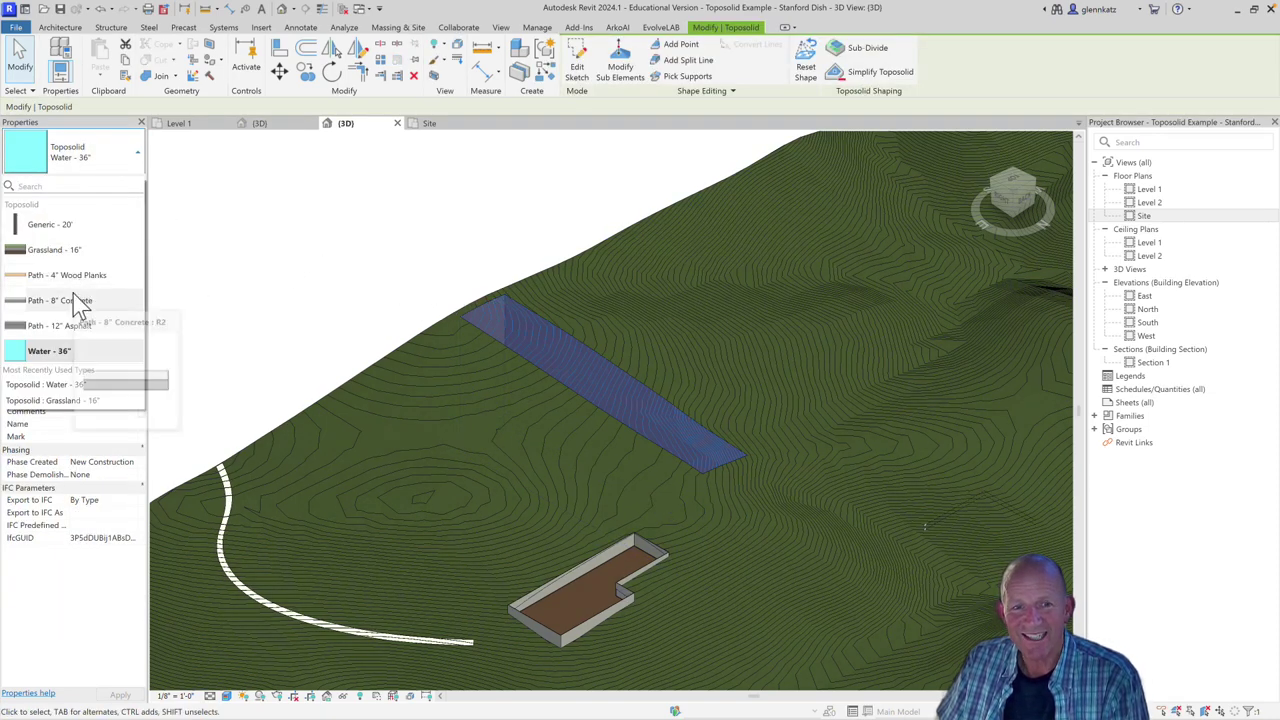
click(71, 302)
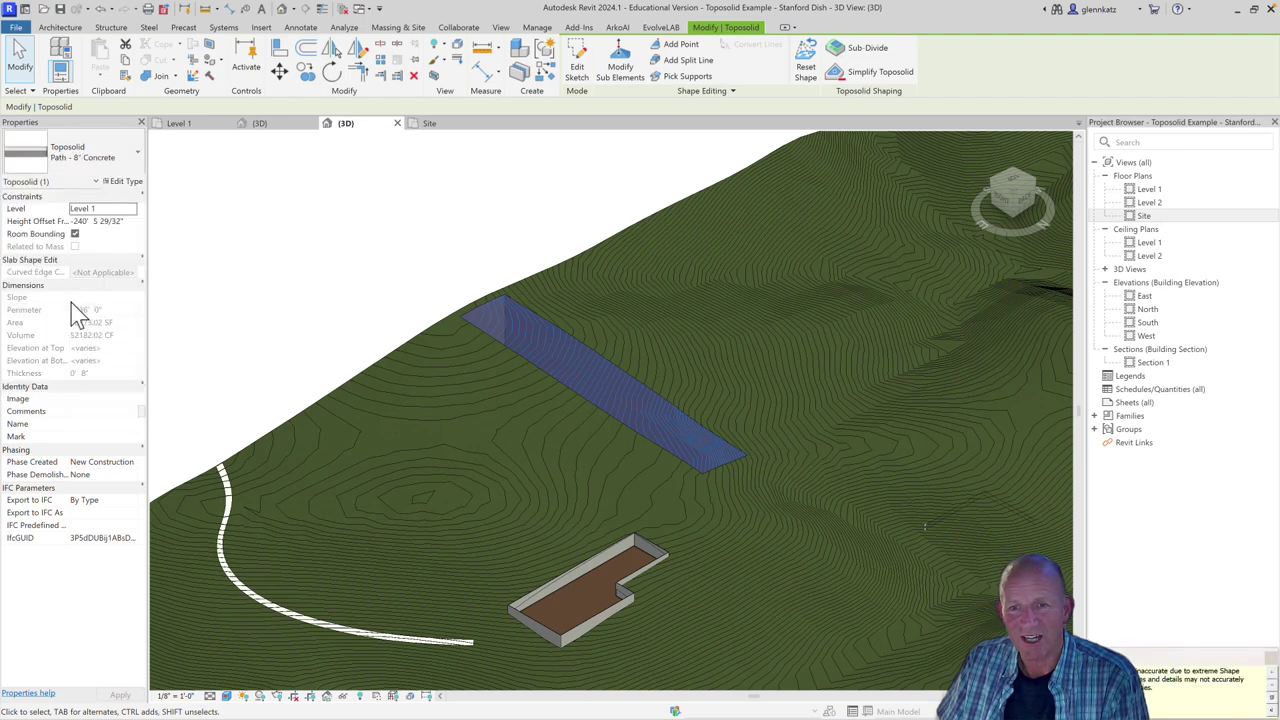
click(380, 266)
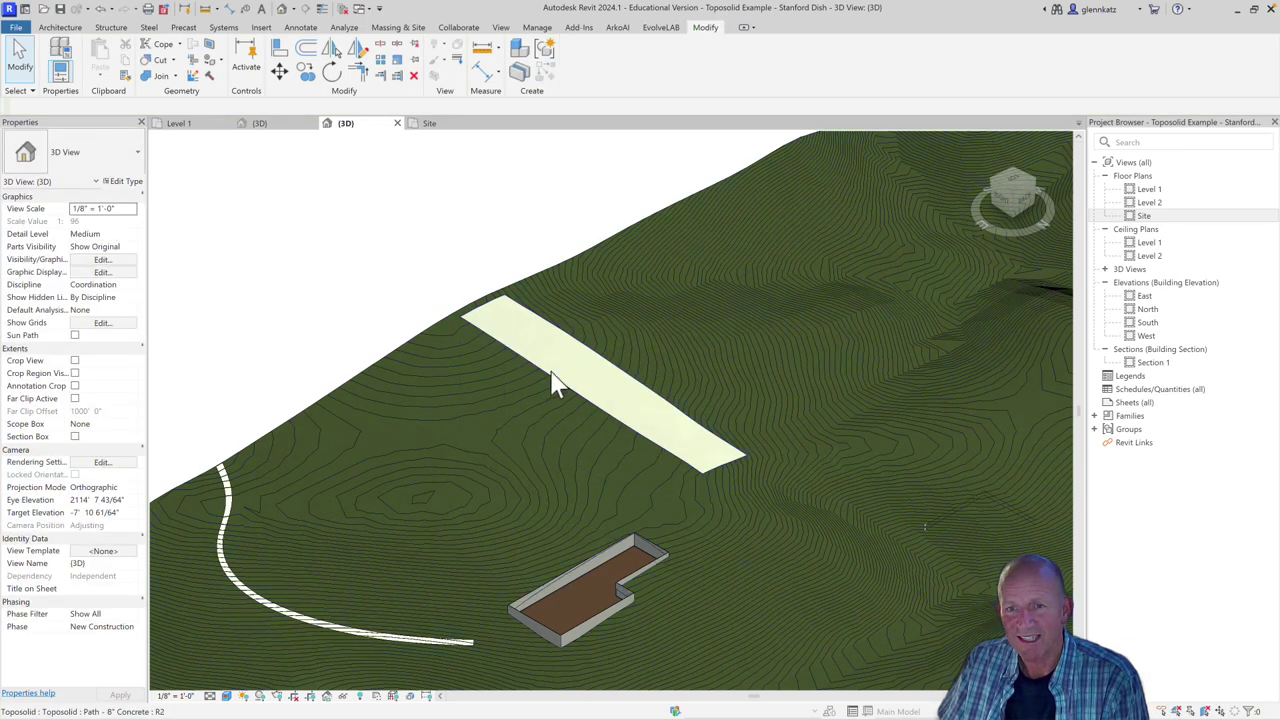
scroll(570, 398, down, 2)
scroll(577, 400, up, 6)
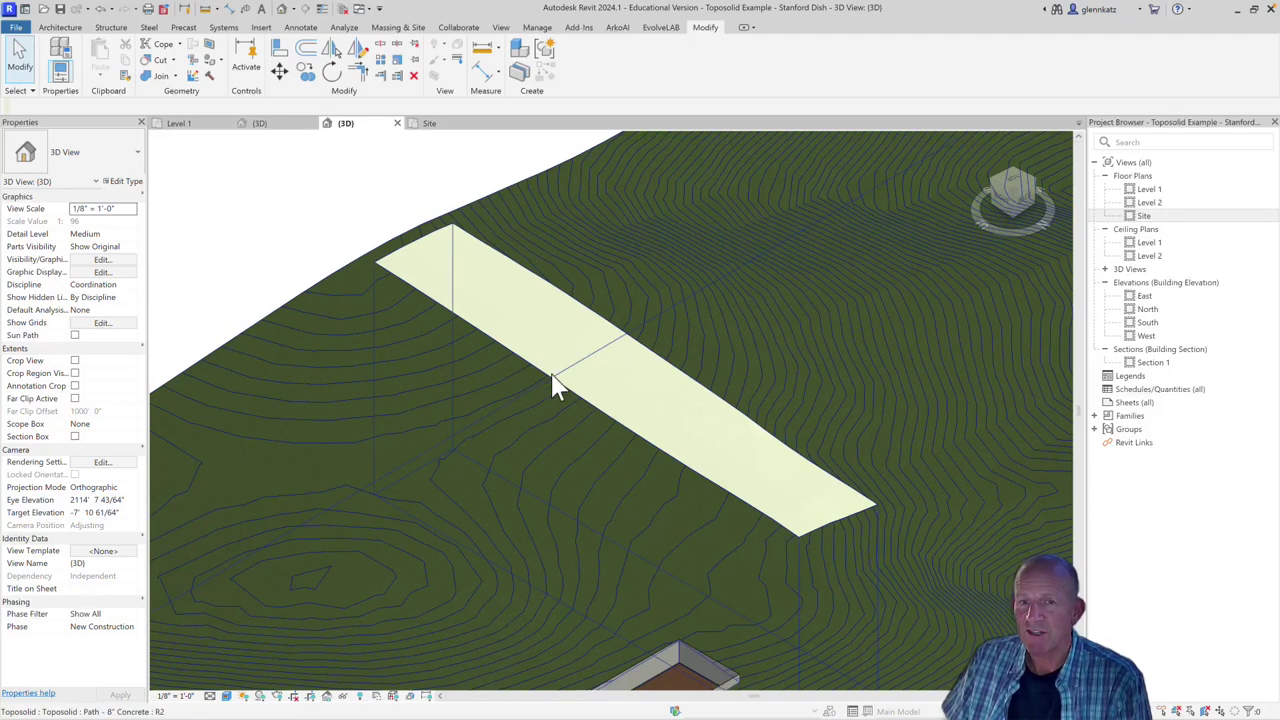
Edit the concrete path's Height Offset From Level to sink it below the terrain
scroll(457, 251, up, 6)
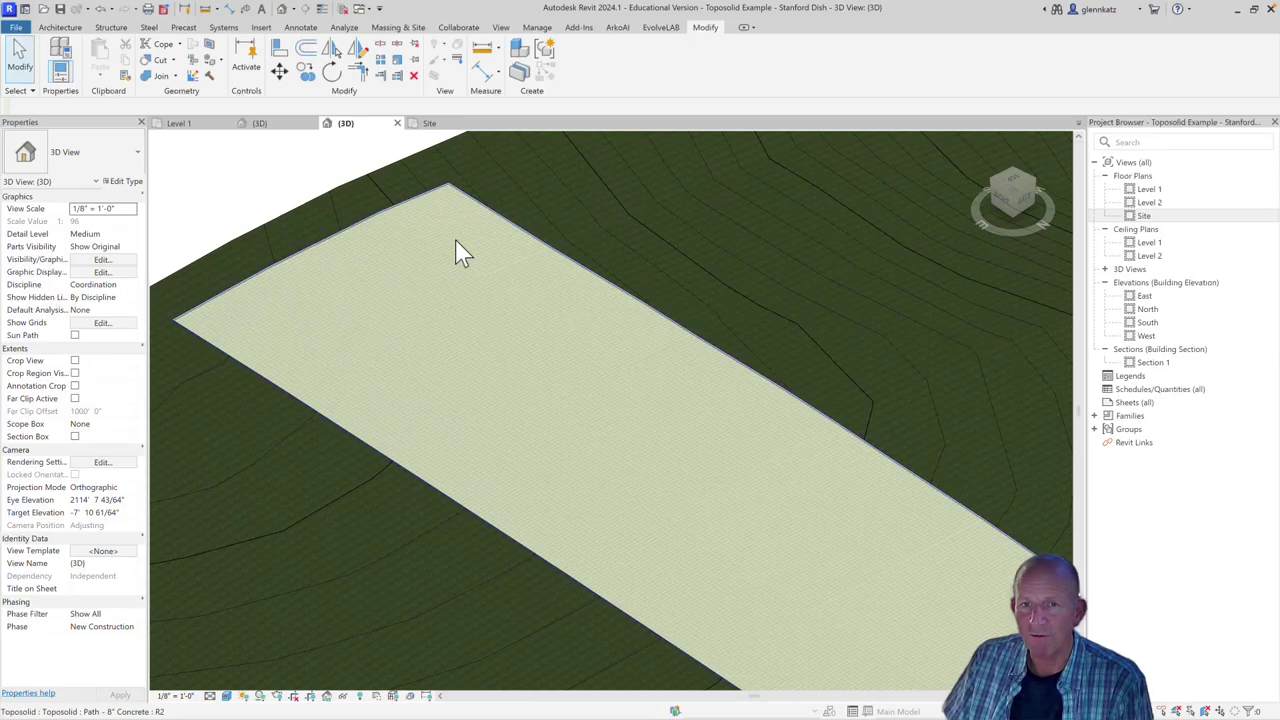
click(366, 226)
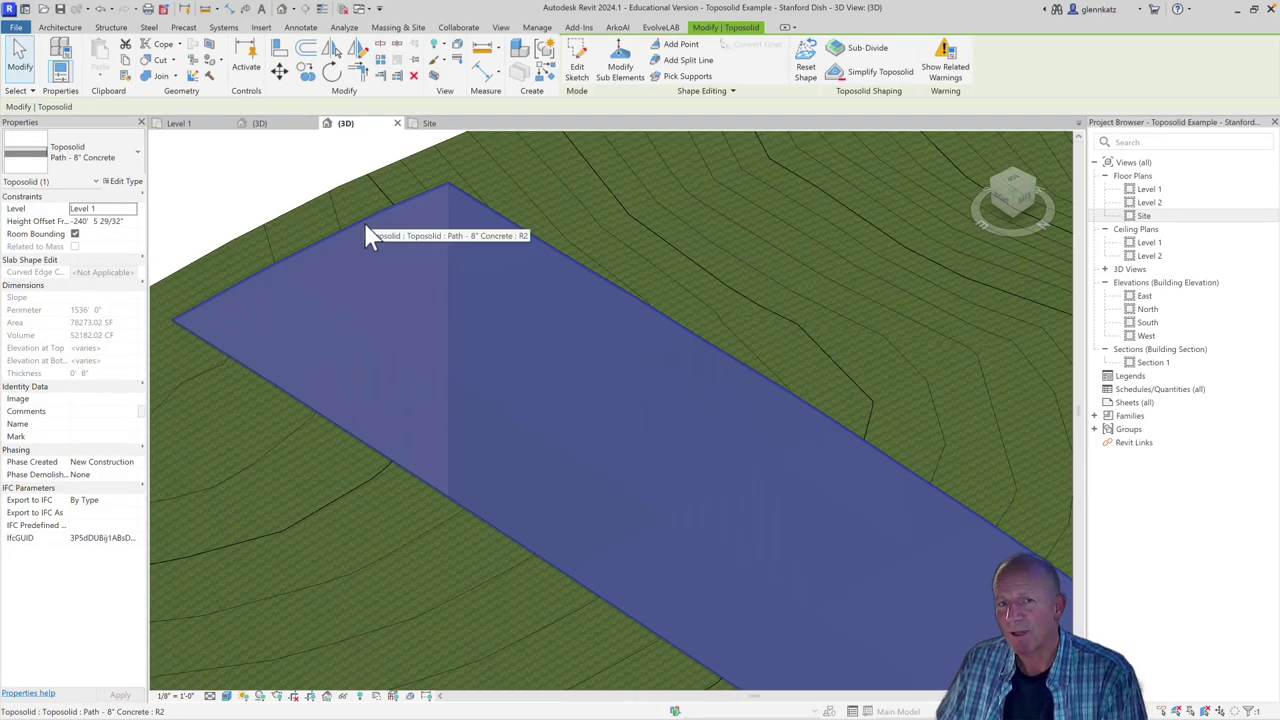
click(131, 223)
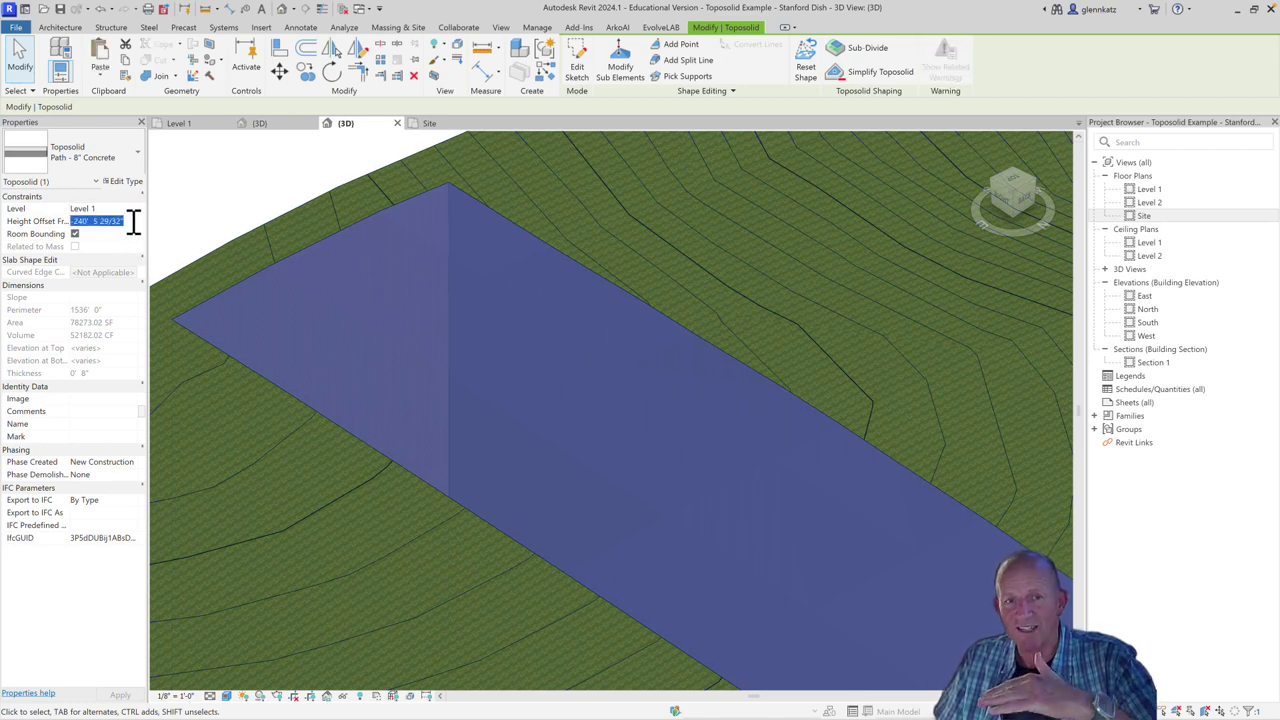
click(83, 221)
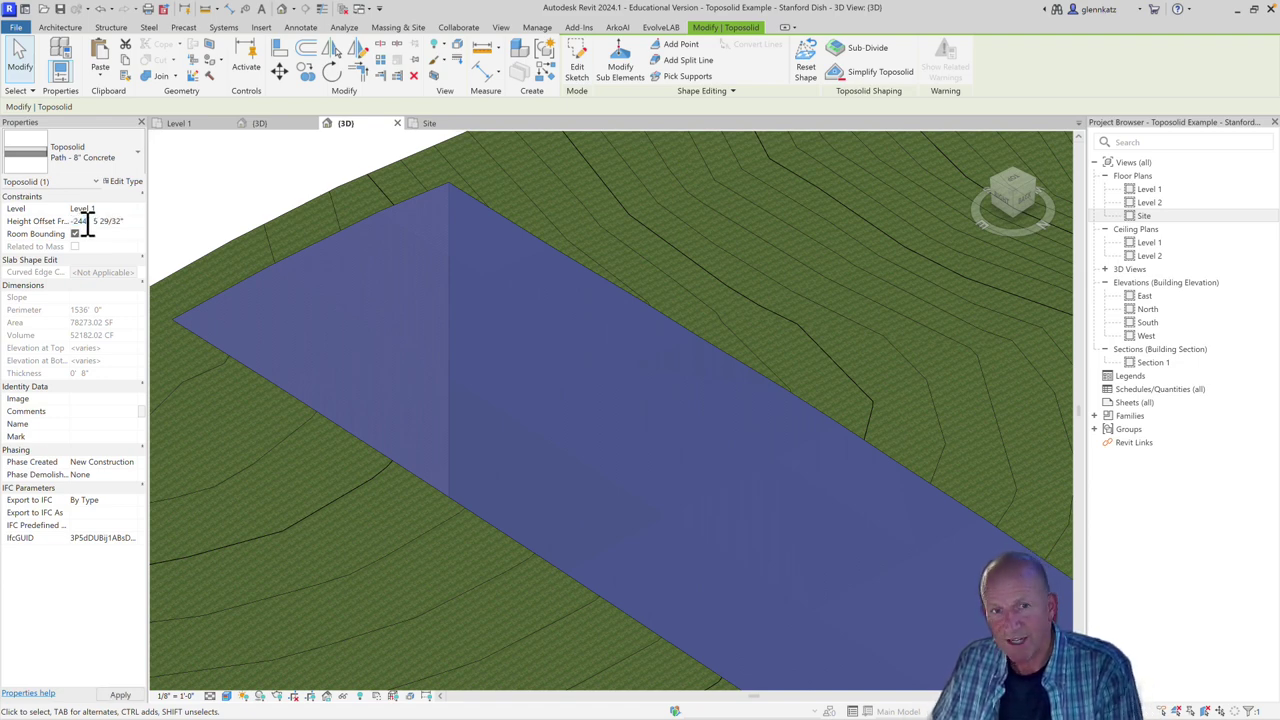
text(0)
click(210, 193)
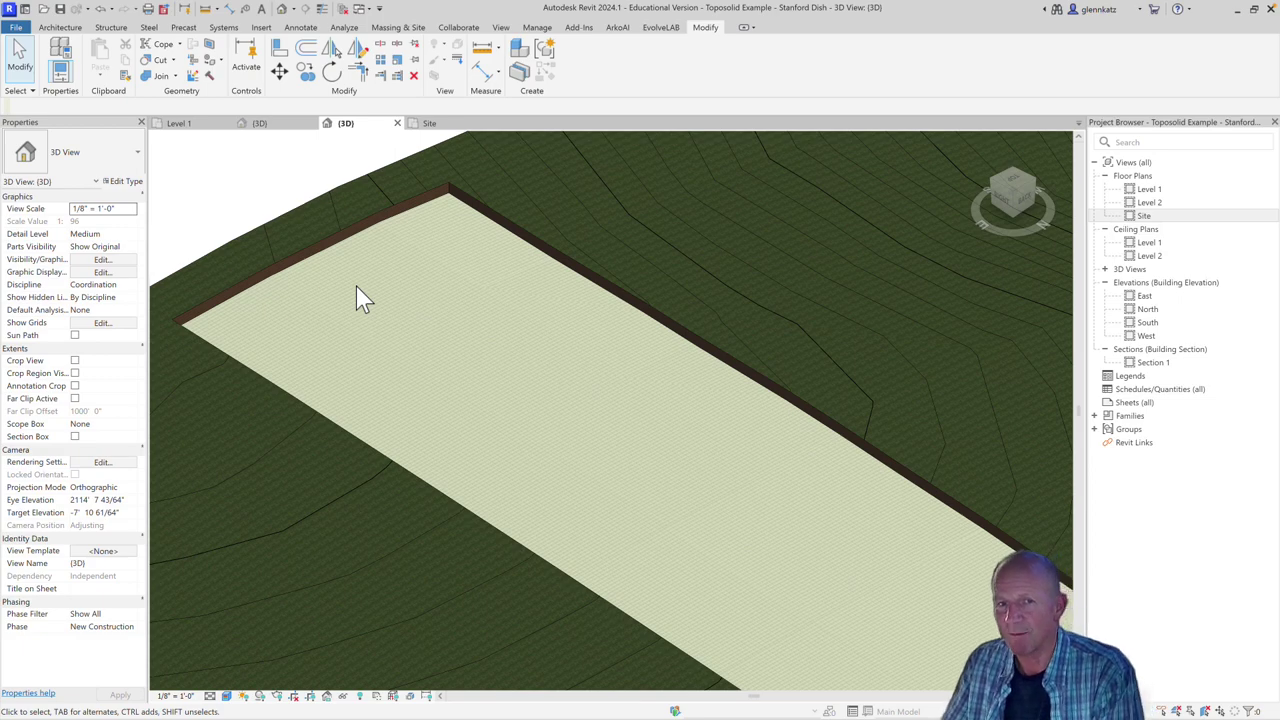
Select the recessed concrete path and put it into shape point editing with Modify Sub Elements
click(360, 247)
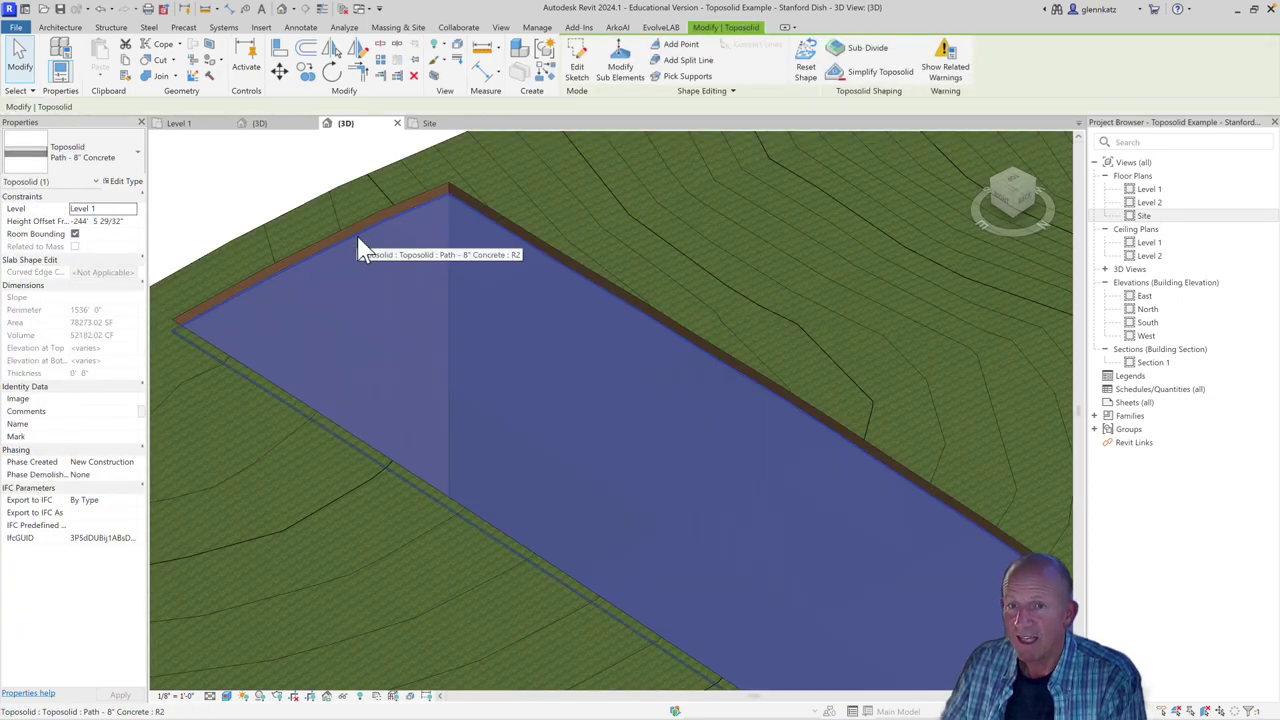
scroll(463, 368, down, 5)
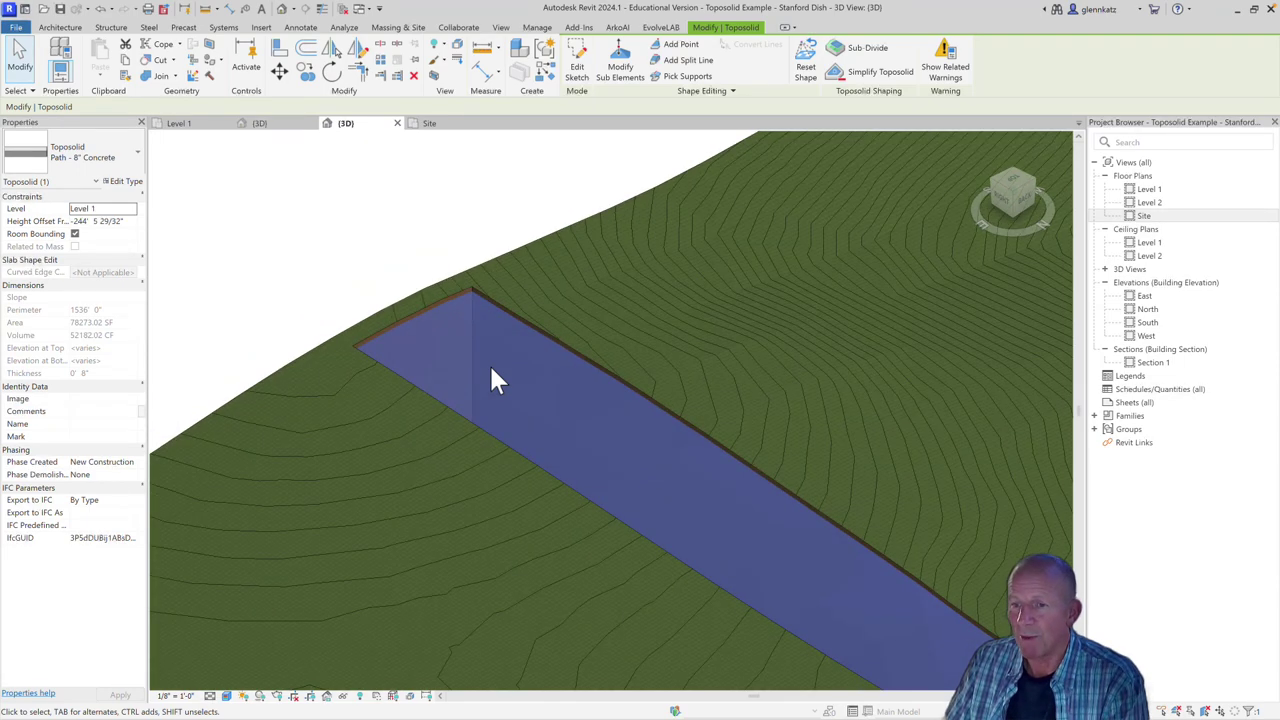
click(622, 70)
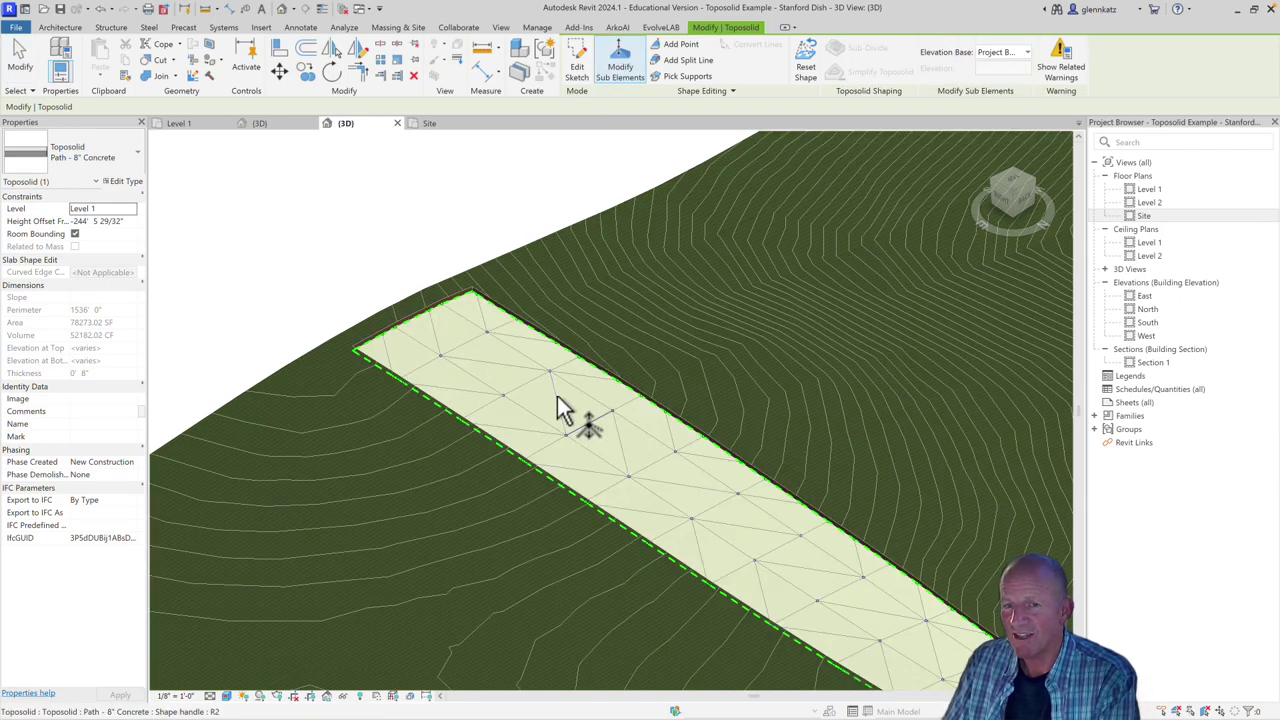
scroll(584, 453, up, 2)
scroll(584, 453, up, 2)
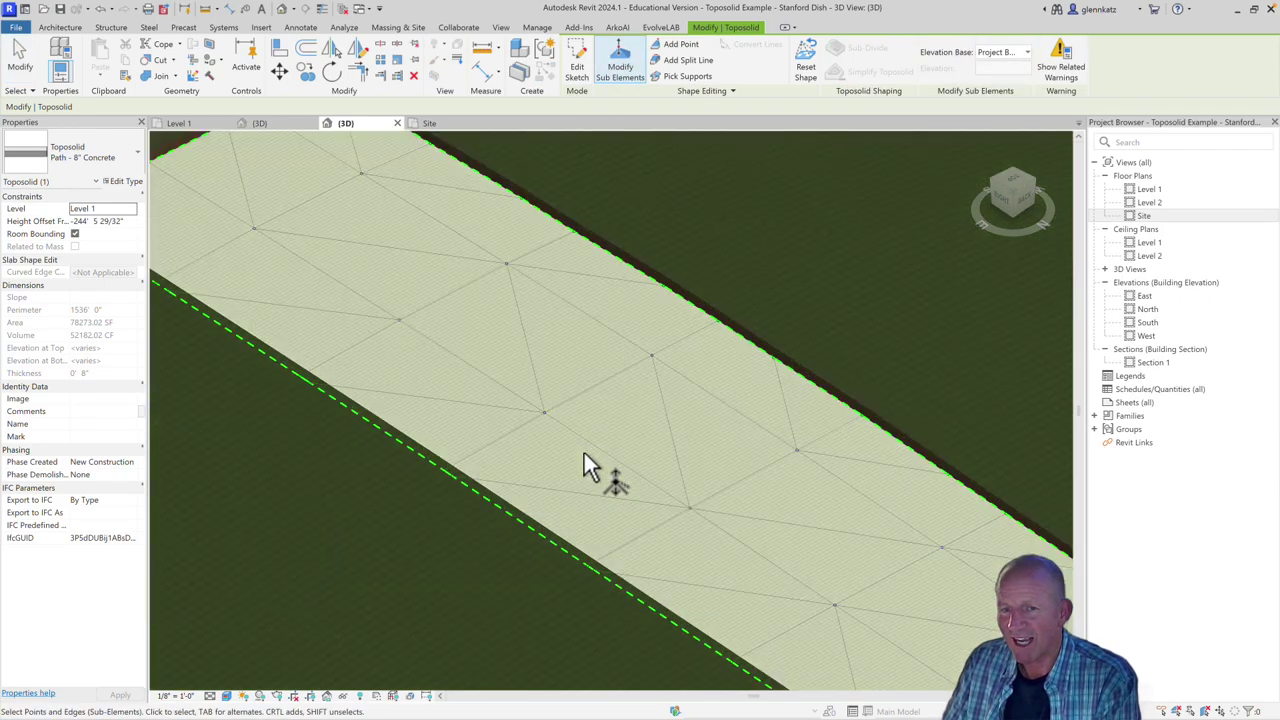
Raise one interior point, lower another from 55' to 45', and raise a third to about 49' 2"
click(545, 410)
drag(545, 410, 546, 391)
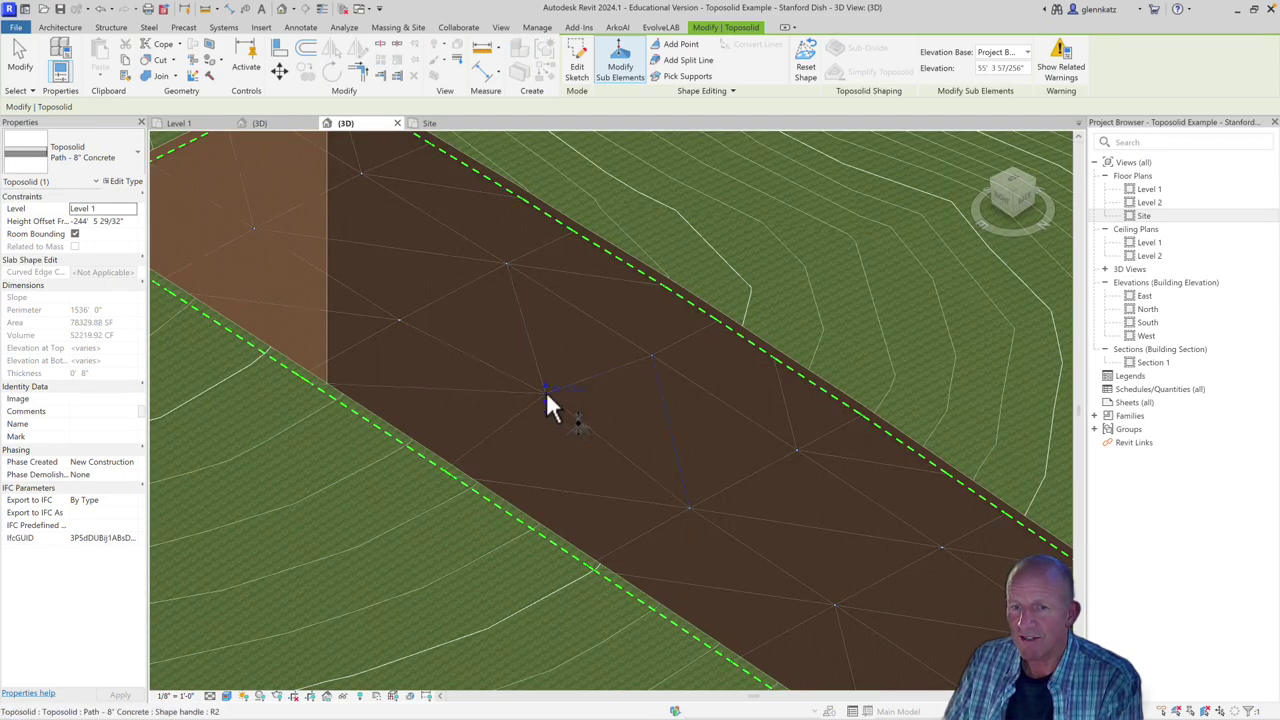
drag(655, 360, 693, 532)
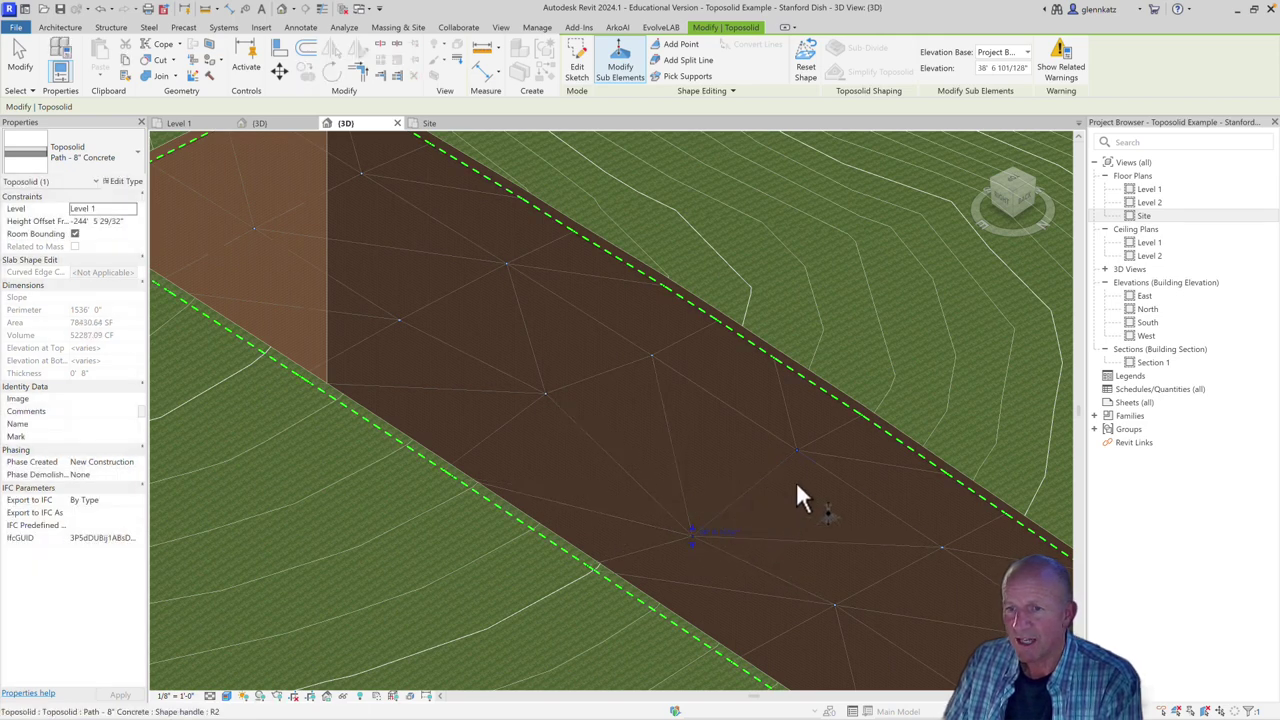
drag(798, 449, 795, 428)
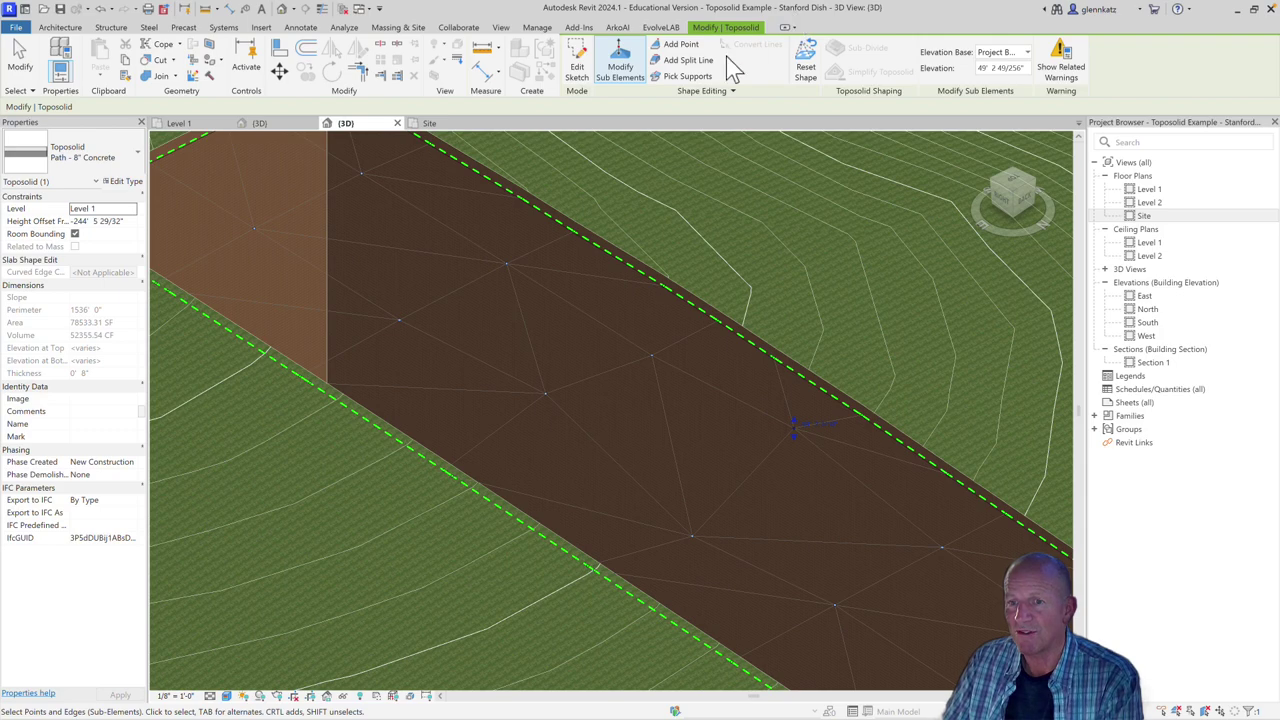
click(20, 58)
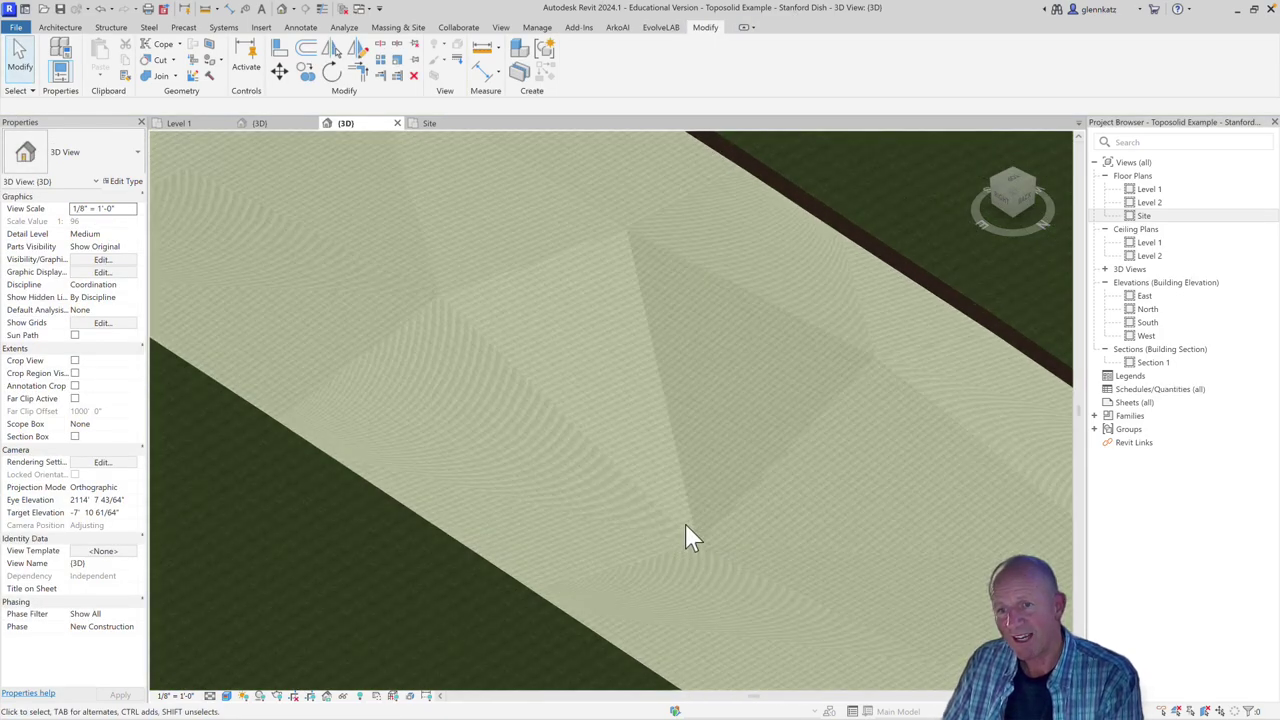
scroll(686, 526, down, 2)
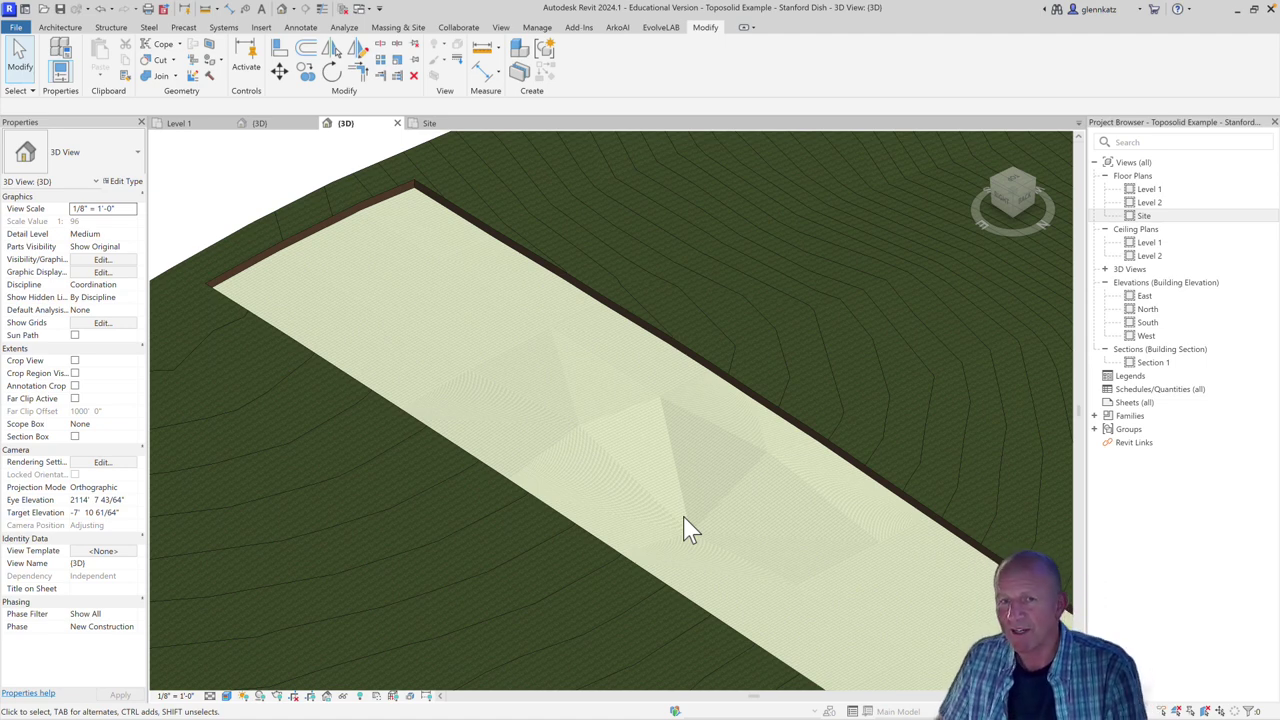
scroll(646, 534, up, 2)
scroll(646, 534, down, 4)
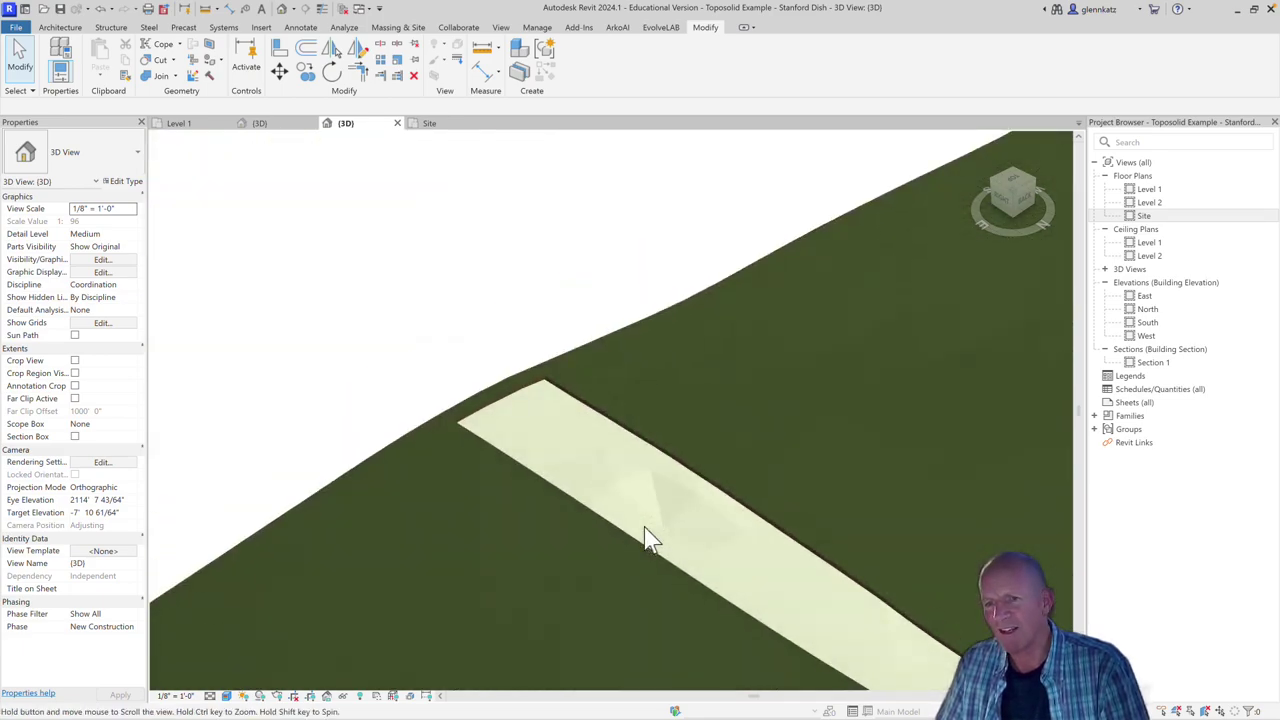
scroll(644, 527, down, 2)
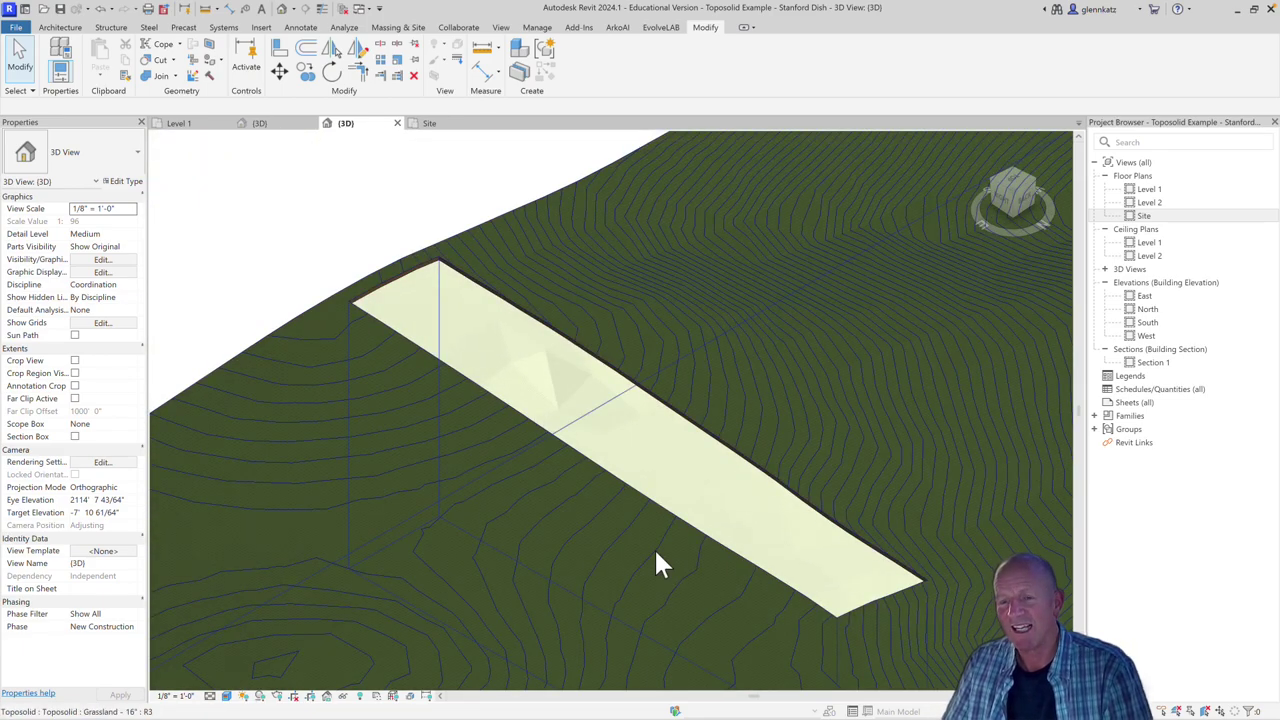